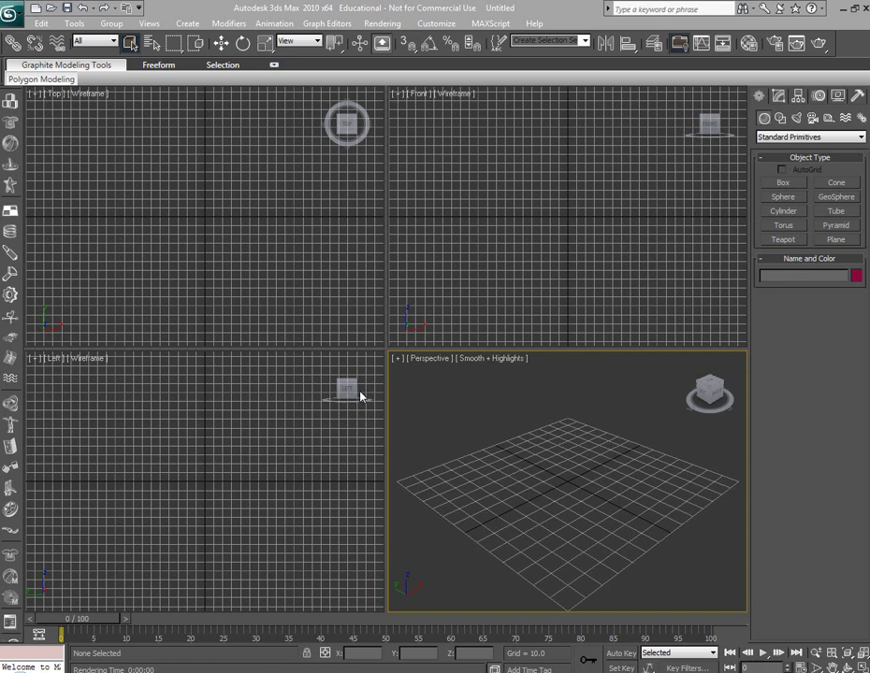
# Create a geosphere near the centre of the grid in the perspective view
pyautogui.click(835, 197)
pyautogui.moveTo(563, 477); pyautogui.dragTo(583, 456)
pyautogui.click(220, 43)
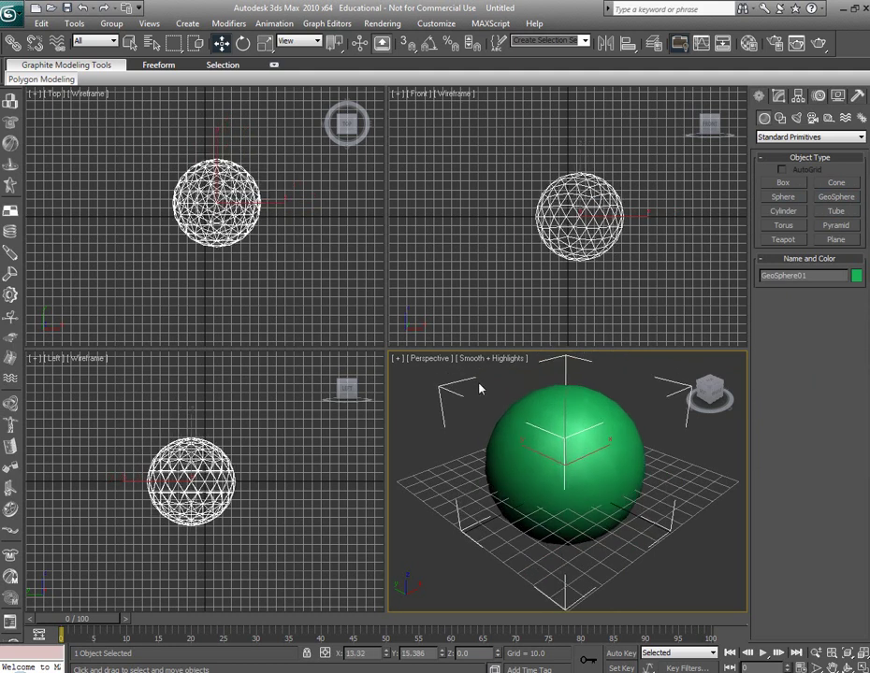
# Assign the 01 - Default standard material to the geosphere
pyautogui.click(749, 43)
pyautogui.moveTo(101, 101); pyautogui.dragTo(559, 472)
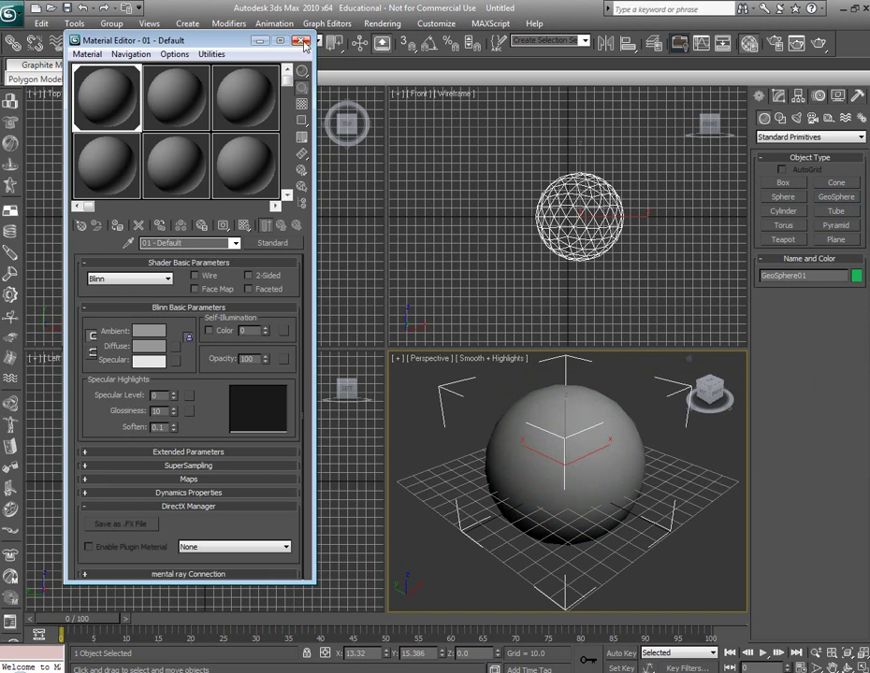
pyautogui.click(301, 42)
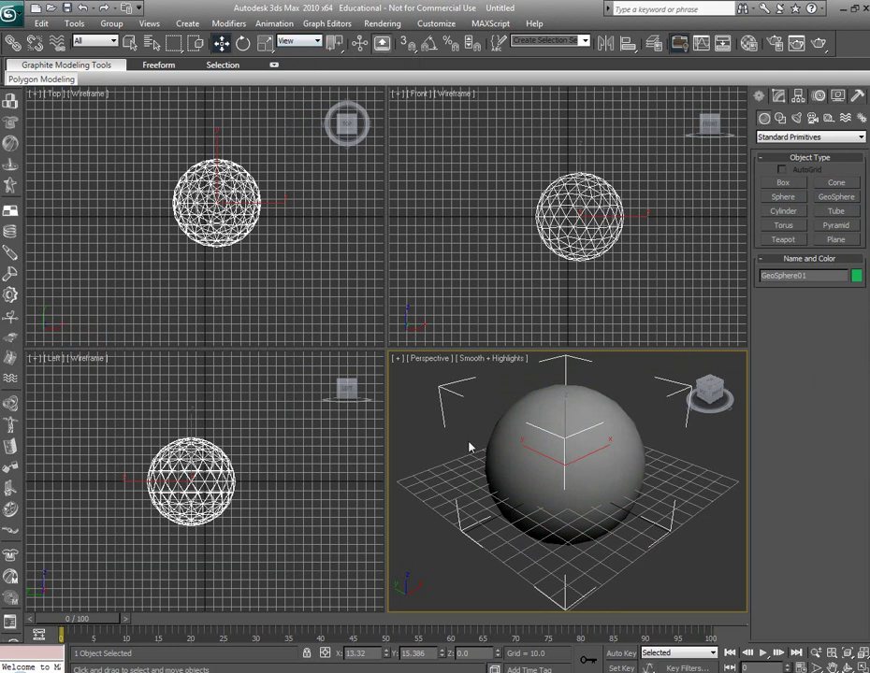
pyautogui.press('m')
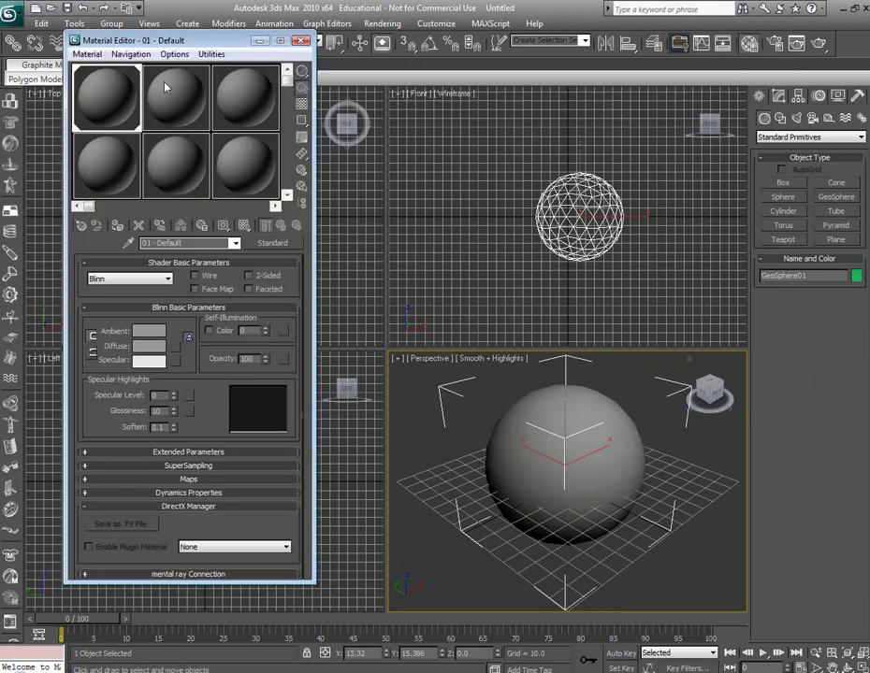
pyautogui.press('m')
# Export the geosphere to the desktop in ASCII Scene Export (ASE) format with the file name TestSphere
pyautogui.click(10, 12)
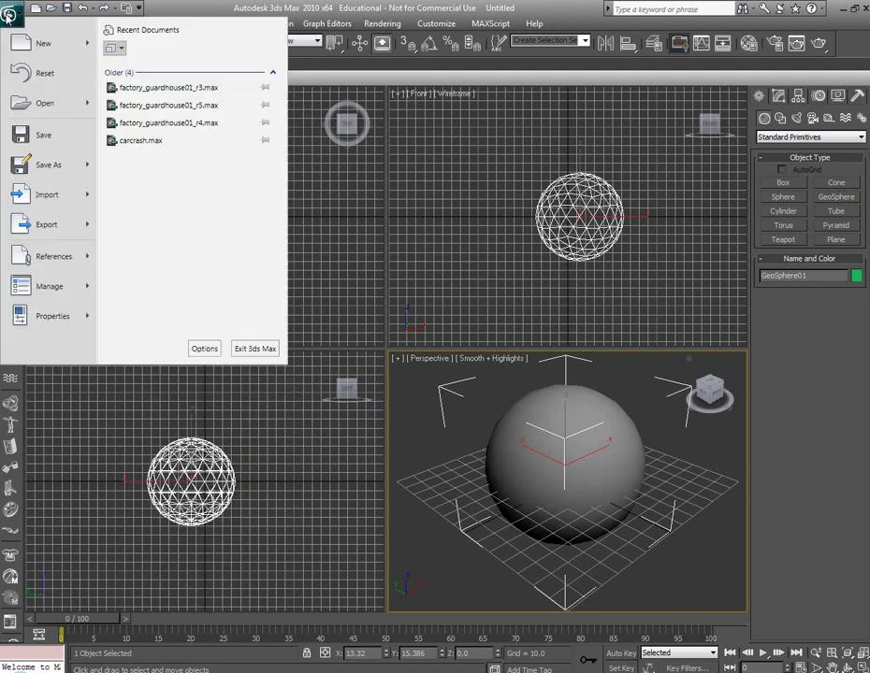
pyautogui.moveTo(64, 228)
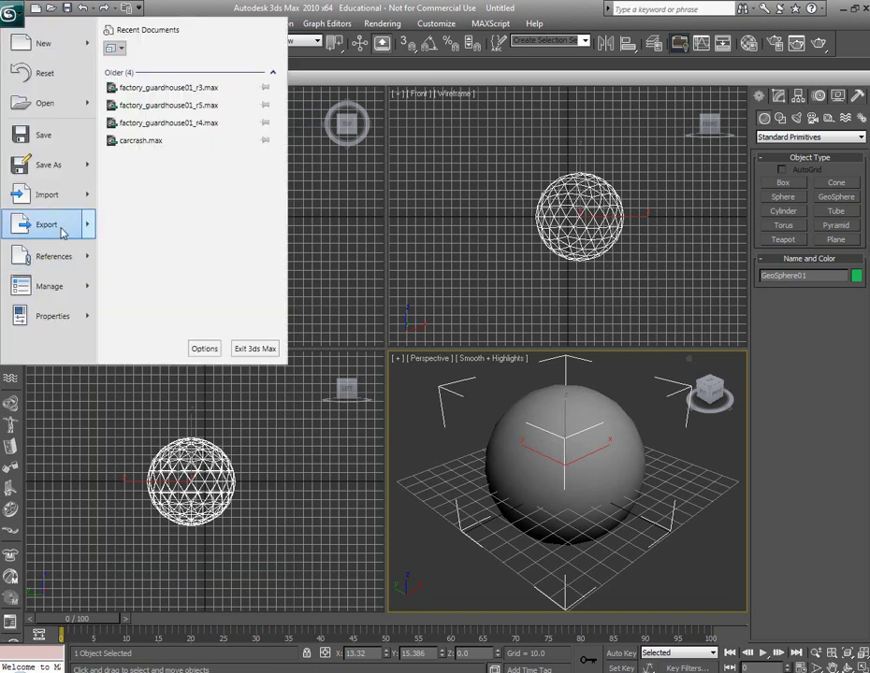
pyautogui.click(61, 231)
pyautogui.click(132, 309)
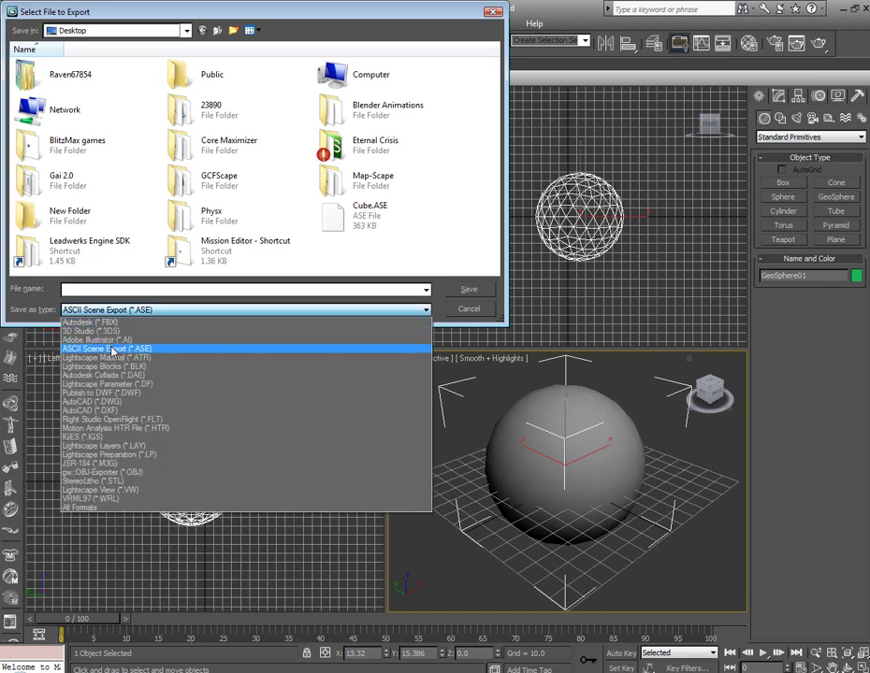
pyautogui.click(150, 351)
pyautogui.click(120, 289)
pyautogui.write('TestSPh')
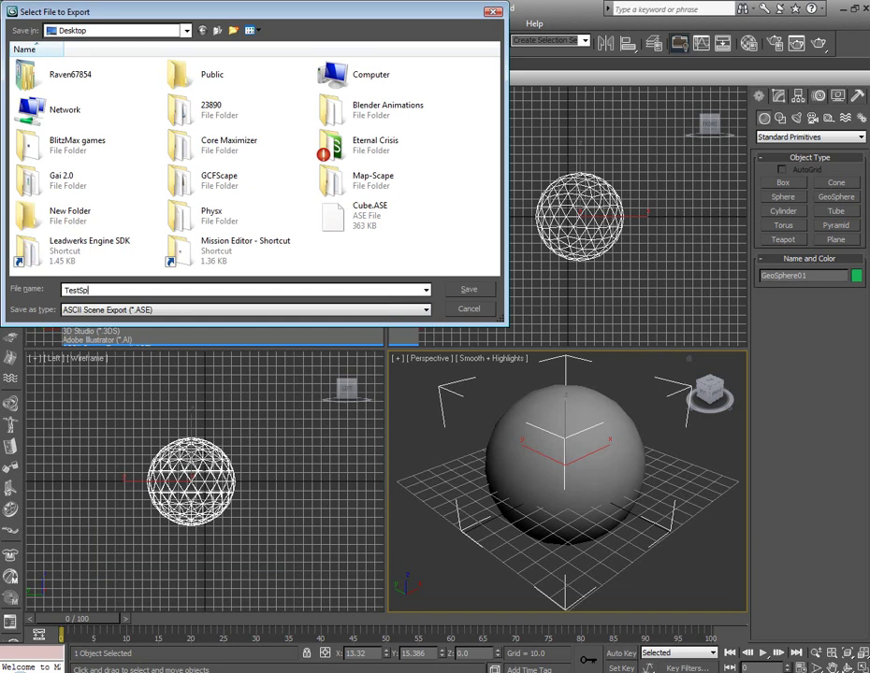
pyautogui.press('Return')
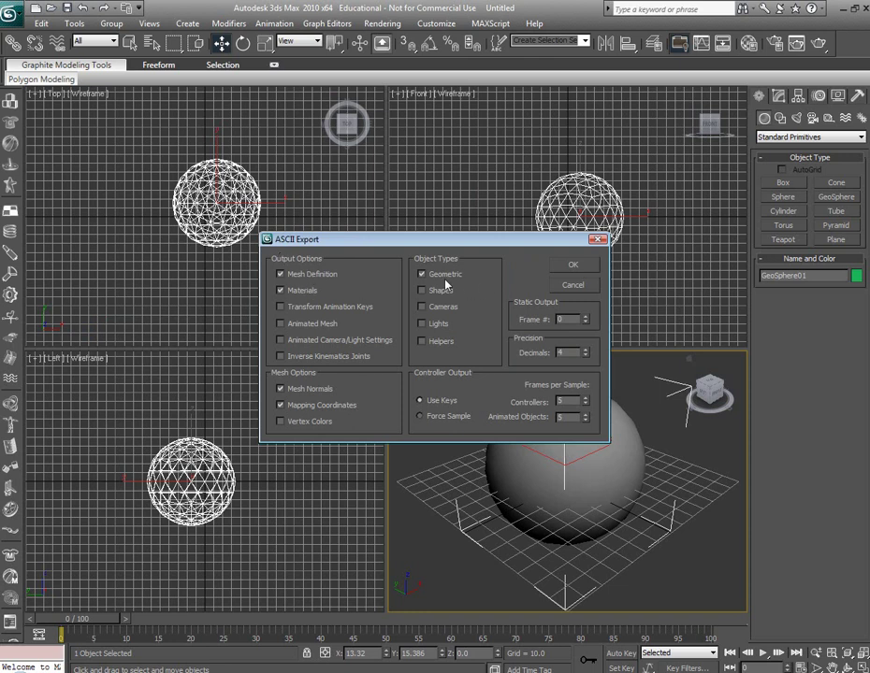
pyautogui.click(280, 389)
pyautogui.click(574, 265)
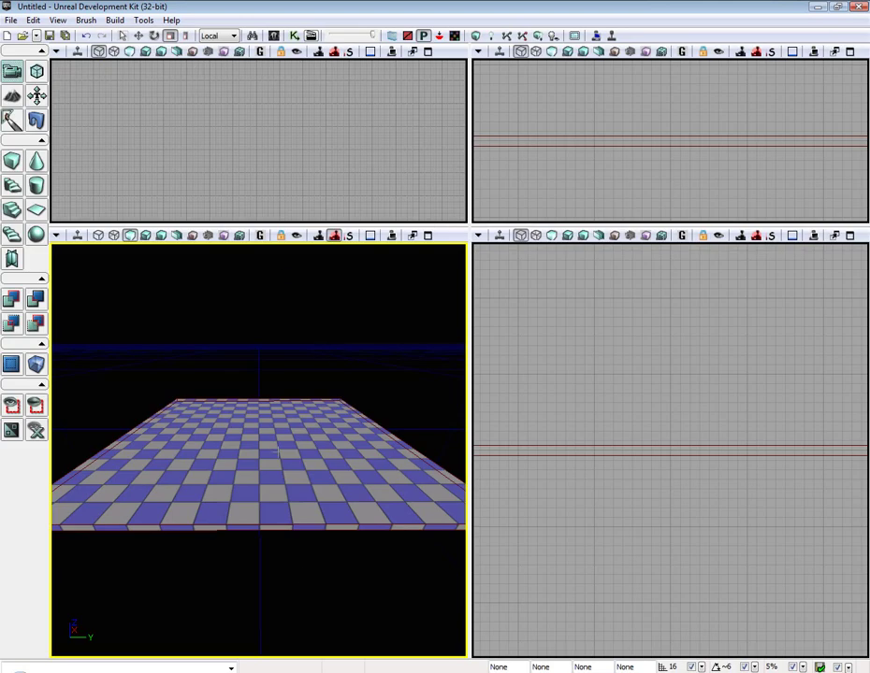
# In Unreal Development Kit, add a point light on the checkered floor and raise it well above the surface
pyautogui.rightClick(332, 533)
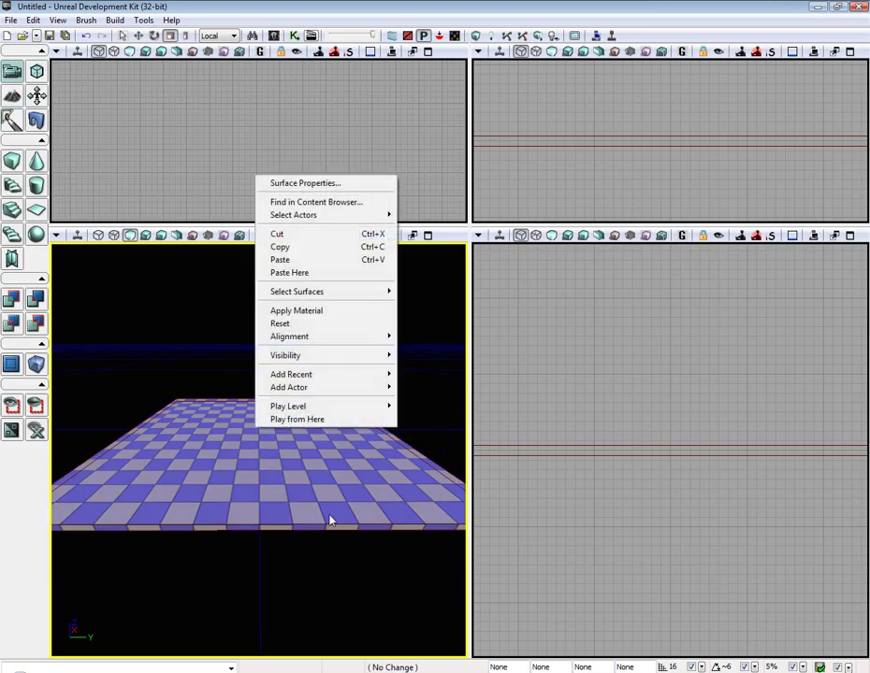
pyautogui.moveTo(322, 387)
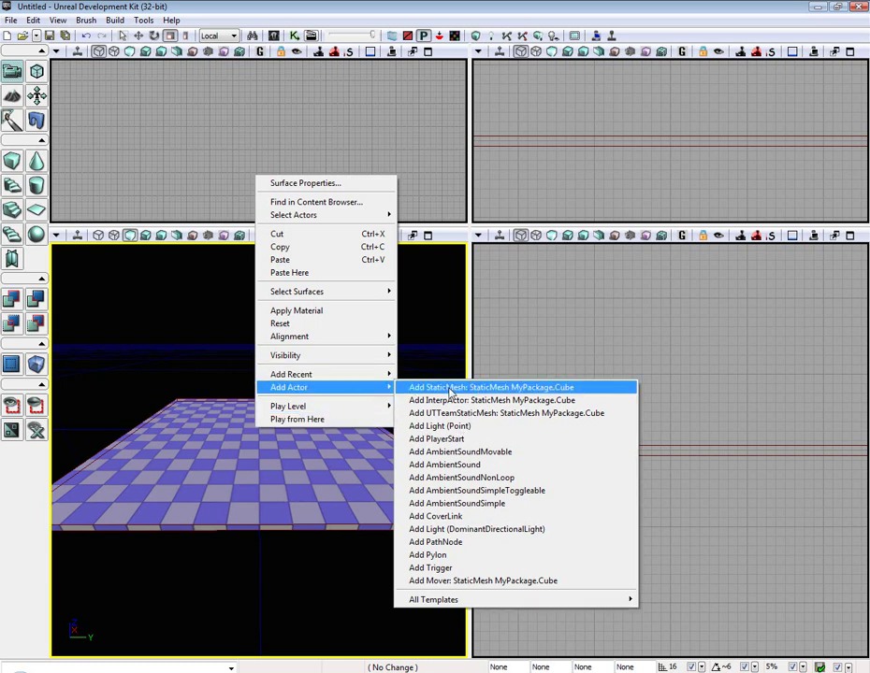
pyautogui.click(462, 425)
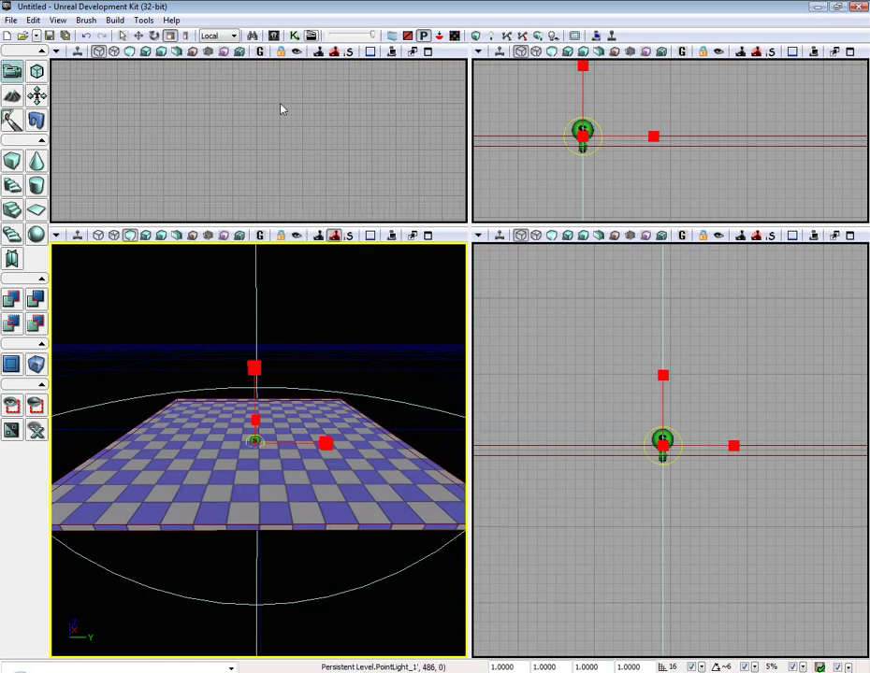
pyautogui.click(138, 36)
pyautogui.moveTo(253, 369); pyautogui.dragTo(254, 236)
# Set the perspective viewport to lit shading and shift the point light sideways above the floor
pyautogui.click(146, 235)
pyautogui.moveTo(234, 393); pyautogui.dragTo(94, 431, button='right')
pyautogui.moveTo(234, 393); pyautogui.dragTo(271, 449)
pyautogui.moveTo(382, 353); pyautogui.dragTo(411, 349)
# Open the Content Browser and display all assets
pyautogui.click(57, 20)
pyautogui.moveTo(87, 37)
pyautogui.click(277, 37)
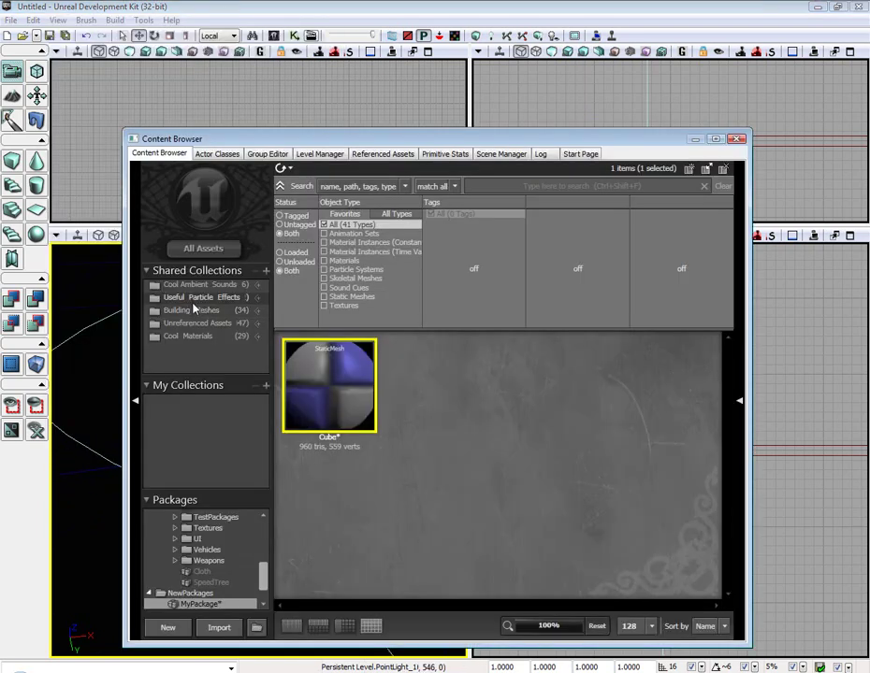
pyautogui.click(192, 310)
pyautogui.click(202, 249)
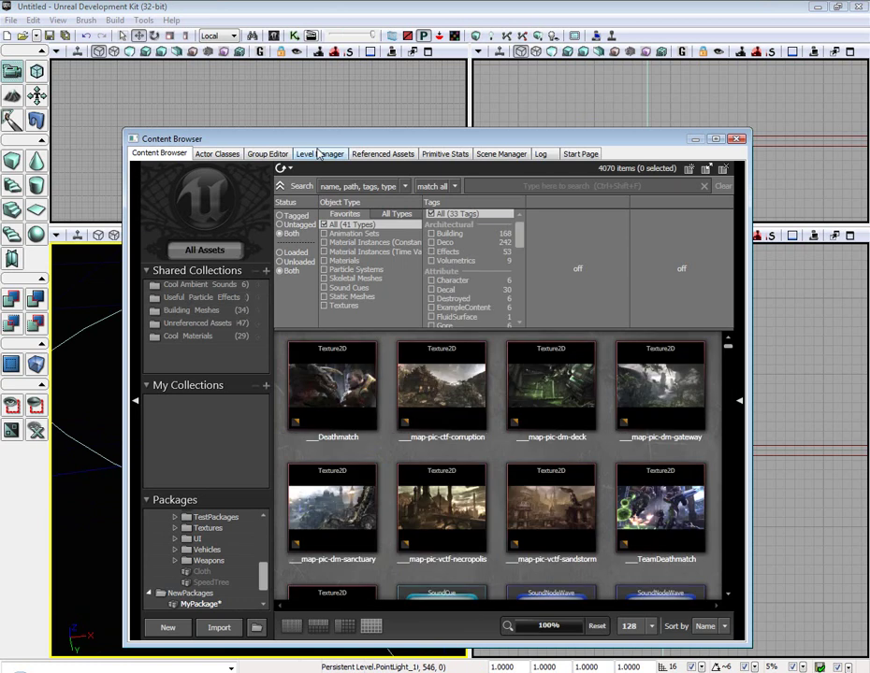
pyautogui.moveTo(224, 138); pyautogui.dragTo(335, 117)
# Import TestSphere.ASE from the desktop as a static mesh into a new package named TutorialMesh
pyautogui.click(348, 610)
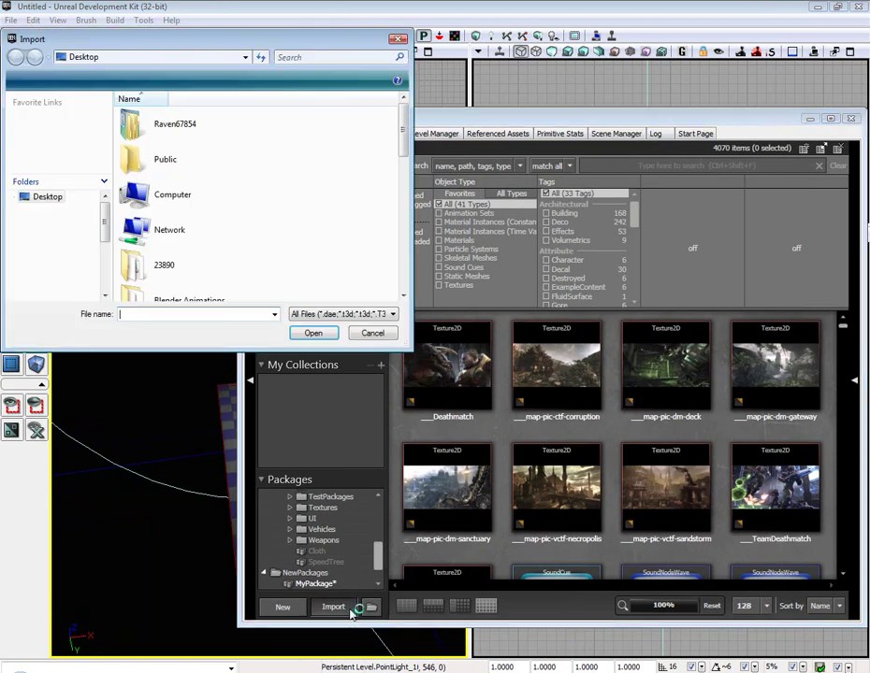
pyautogui.scroll(-10, 338, 221)
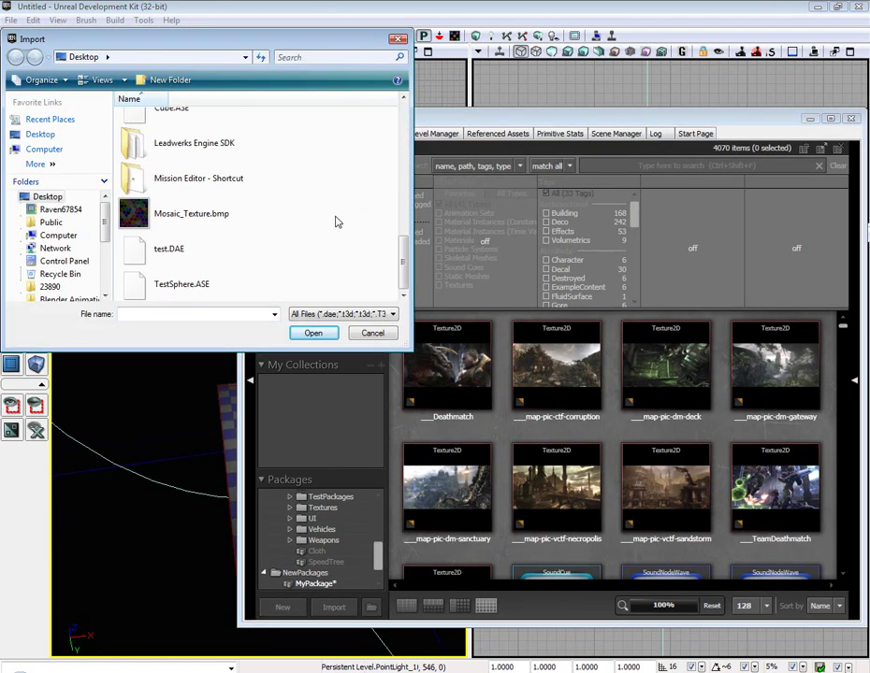
pyautogui.scroll(2, 322, 232)
pyautogui.scroll(-2, 321, 236)
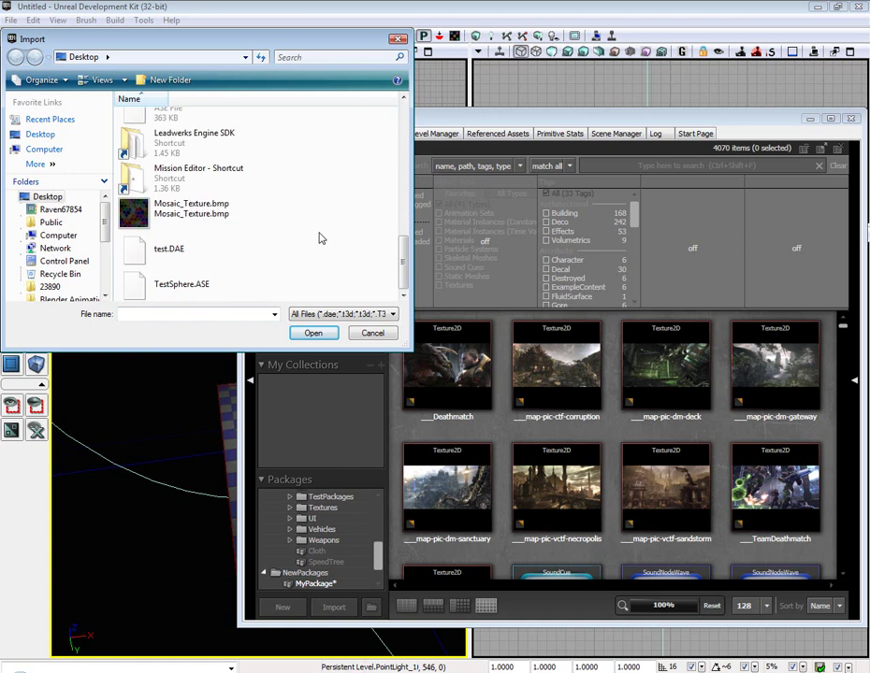
pyautogui.click(176, 283)
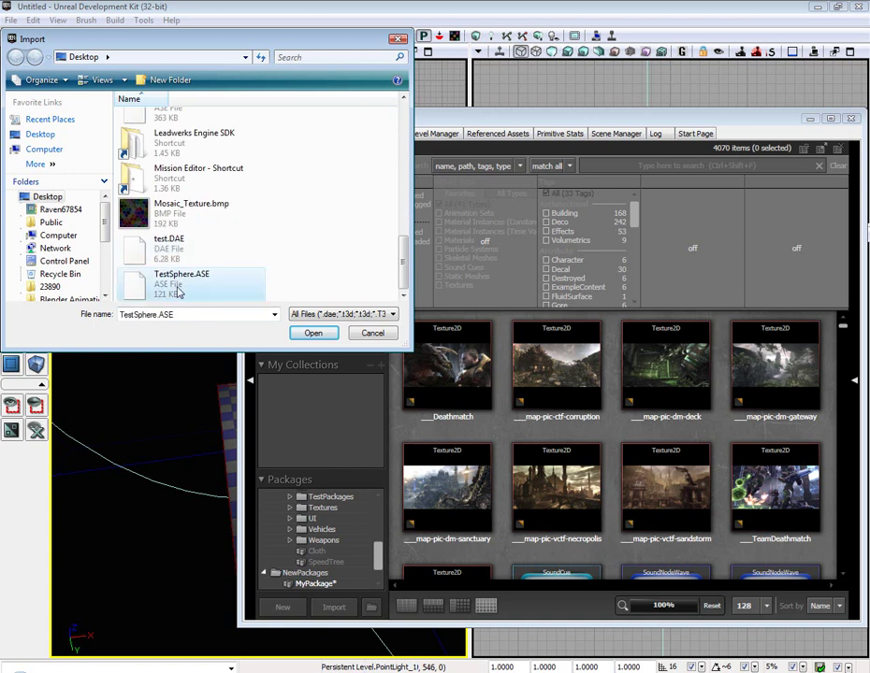
pyautogui.click(313, 334)
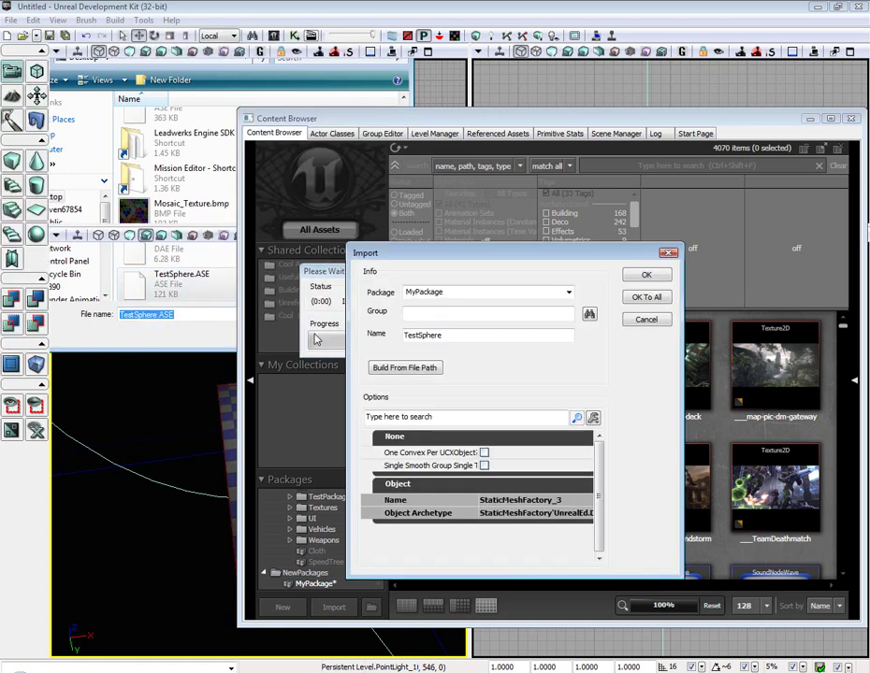
pyautogui.write('TutorialMesh')
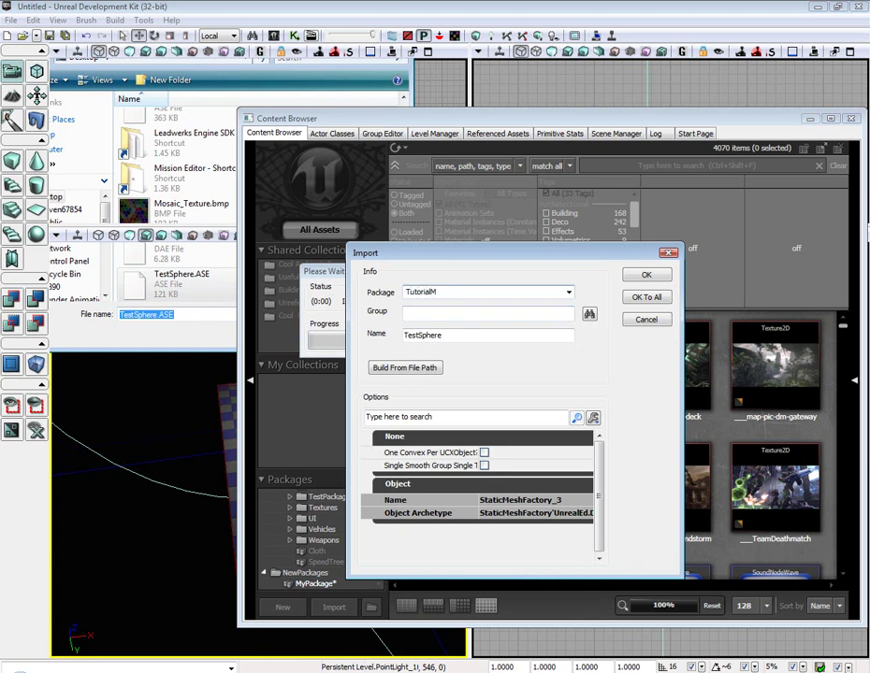
pyautogui.click(643, 276)
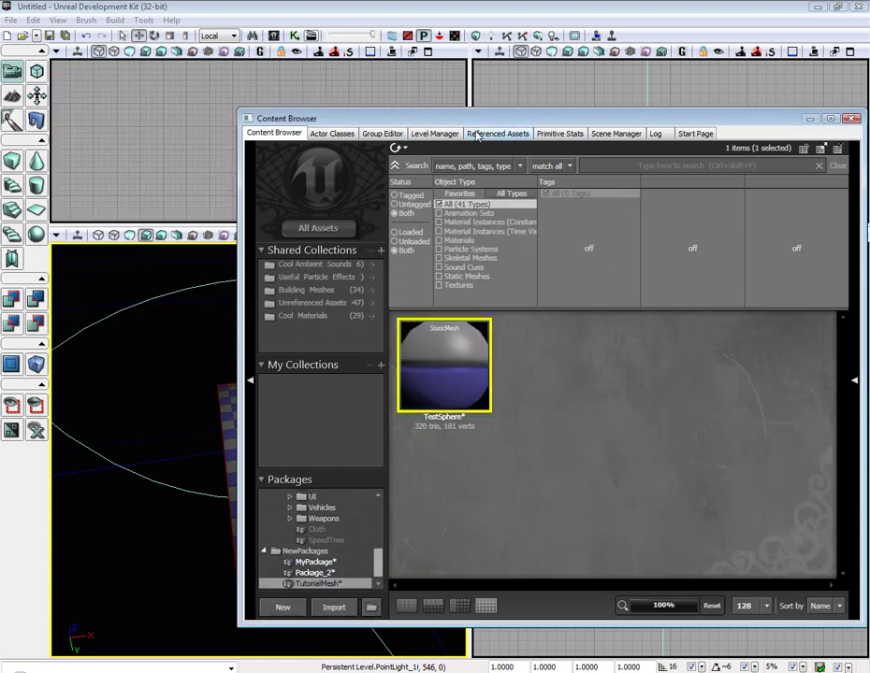
# Place the TestSphere mesh on the checkered floor and scale it up uniformly to about 2.52
pyautogui.moveTo(473, 120); pyautogui.dragTo(847, 122)
pyautogui.moveTo(790, 348); pyautogui.dragTo(335, 412)
pyautogui.moveTo(334, 411); pyautogui.dragTo(401, 342, button='right')
pyautogui.click(169, 36)
pyautogui.moveTo(230, 425); pyautogui.dragTo(224, 378)
pyautogui.press('w')
pyautogui.click(363, 381)
pyautogui.moveTo(363, 380)
pyautogui.mouseDown(button='right')
pyautogui.moveTo(224, 379)
pyautogui.moveTo(237, 136)
pyautogui.mouseUp(button='right')
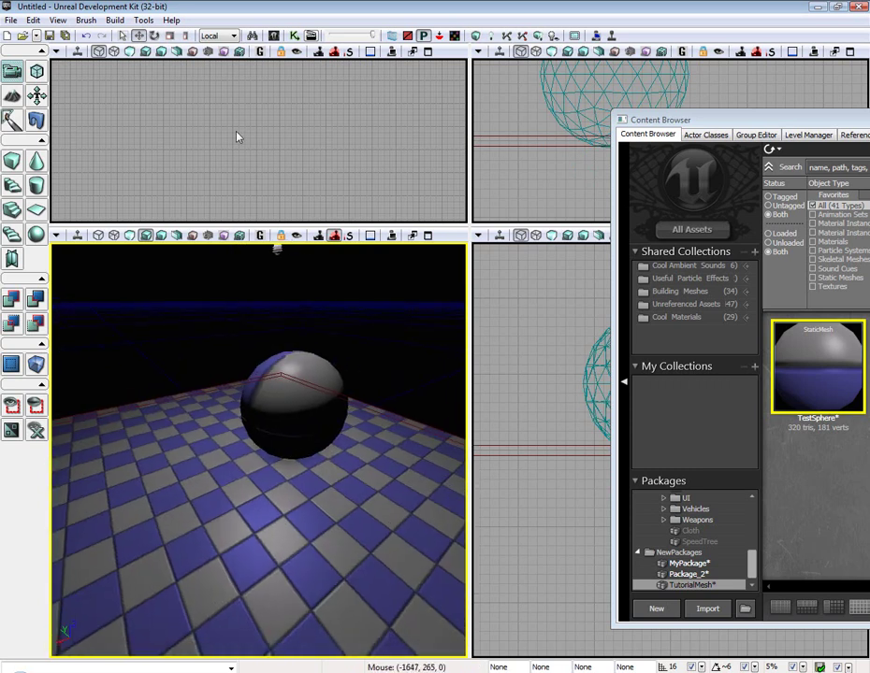
# Apply the M_ASC_Floor_BSP_Tile01 material from the Cool Materials collection to the sphere in the level
pyautogui.click(57, 20)
pyautogui.moveTo(149, 37)
pyautogui.click(272, 37)
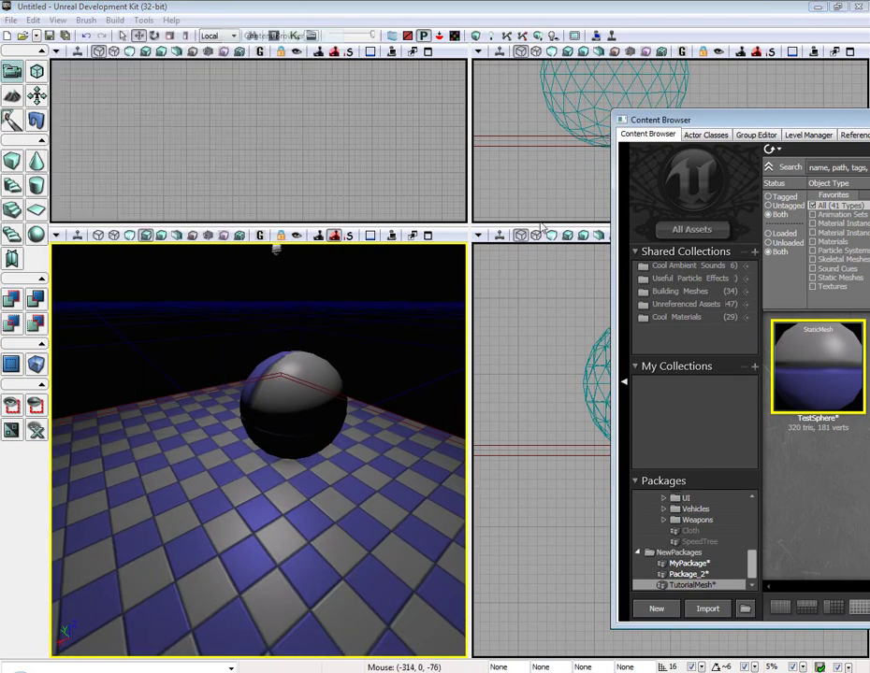
pyautogui.moveTo(723, 123); pyautogui.dragTo(576, 123)
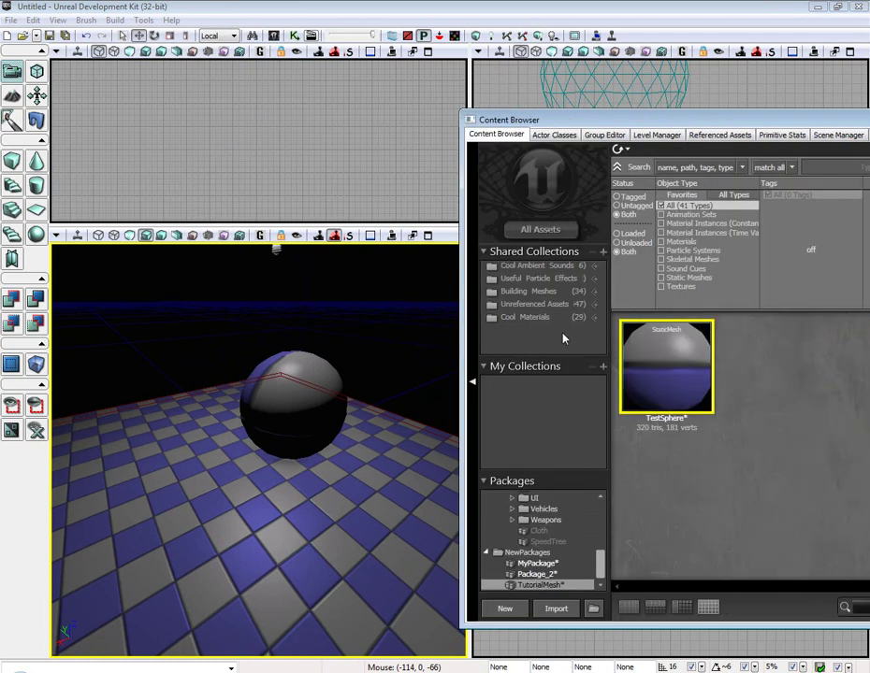
pyautogui.click(525, 317)
pyautogui.moveTo(669, 367); pyautogui.dragTo(286, 373)
pyautogui.moveTo(371, 320); pyautogui.dragTo(440, 323, button='right')
pyautogui.moveTo(297, 398); pyautogui.dragTo(382, 390, button='right')
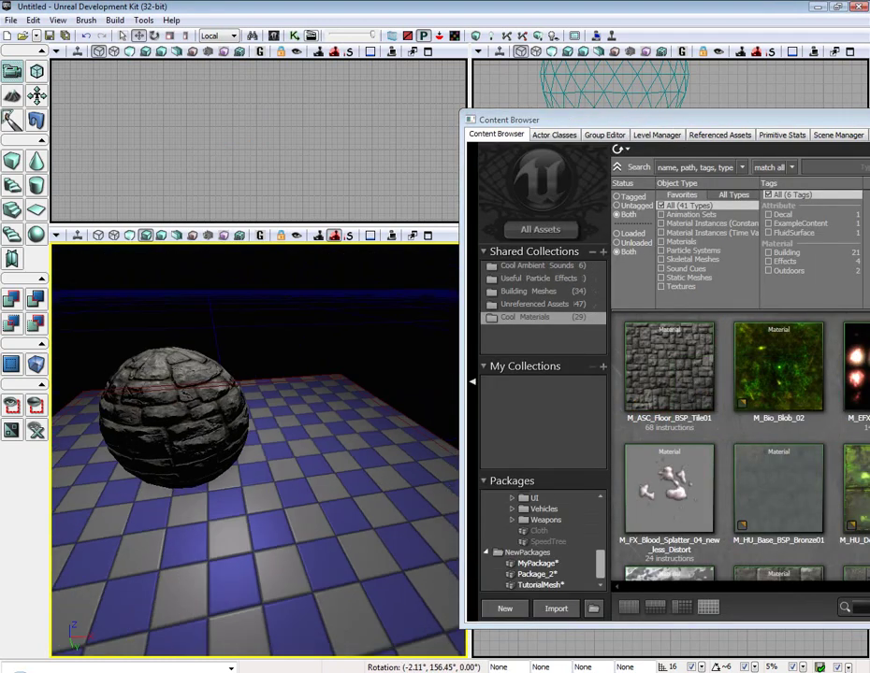
pyautogui.moveTo(297, 398); pyautogui.dragTo(348, 434)
# Build the level's lighting and close the resulting message windows
pyautogui.click(285, 408)
pyautogui.click(115, 20)
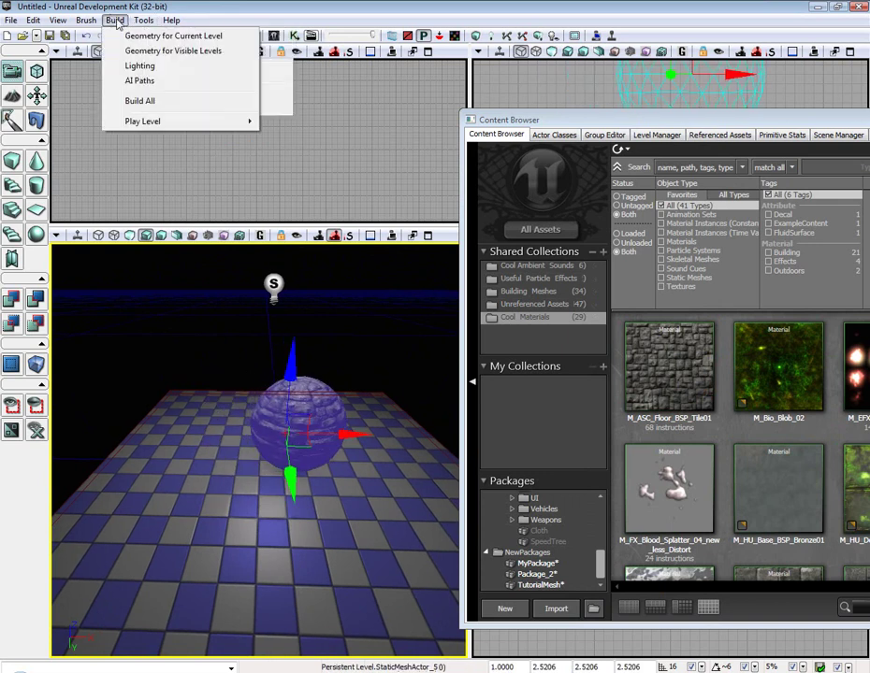
pyautogui.click(139, 66)
pyautogui.click(372, 458)
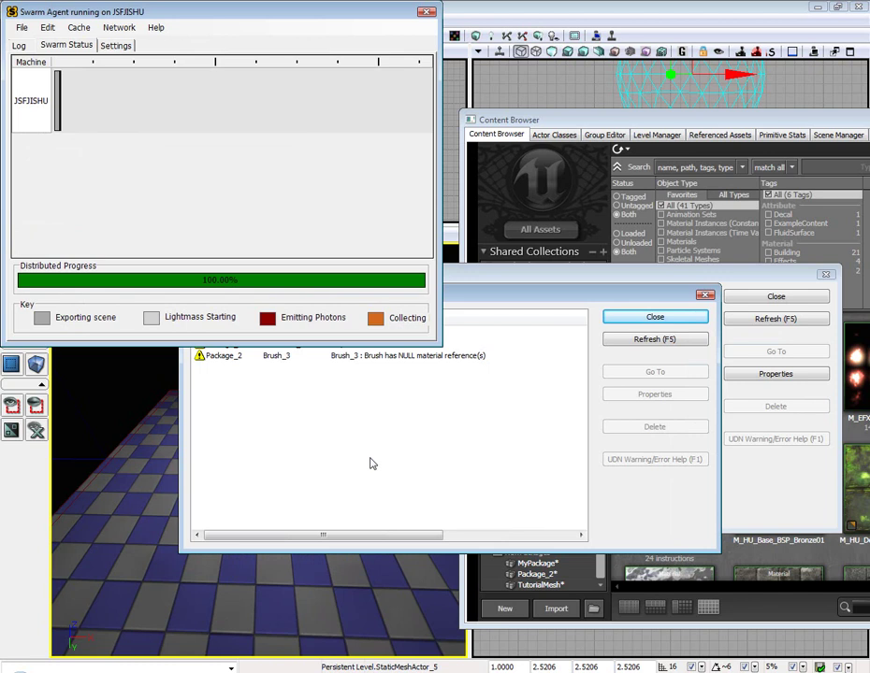
pyautogui.click(655, 316)
pyautogui.click(746, 297)
# Play the level from a spot on the floor beside the sphere, test moving and shooting around it, and exit
pyautogui.click(103, 432)
pyautogui.moveTo(103, 432)
pyautogui.mouseDown(button='right')
pyautogui.moveTo(51, 381)
pyautogui.moveTo(187, 398)
pyautogui.moveTo(103, 432)
pyautogui.mouseUp(button='right')
pyautogui.rightClick(118, 443)
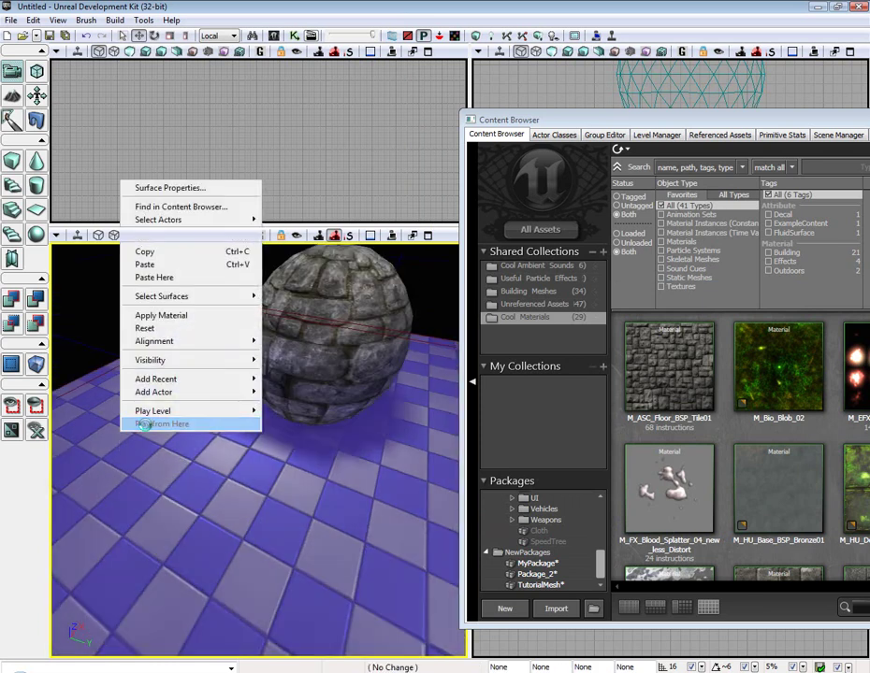
pyautogui.click(147, 425)
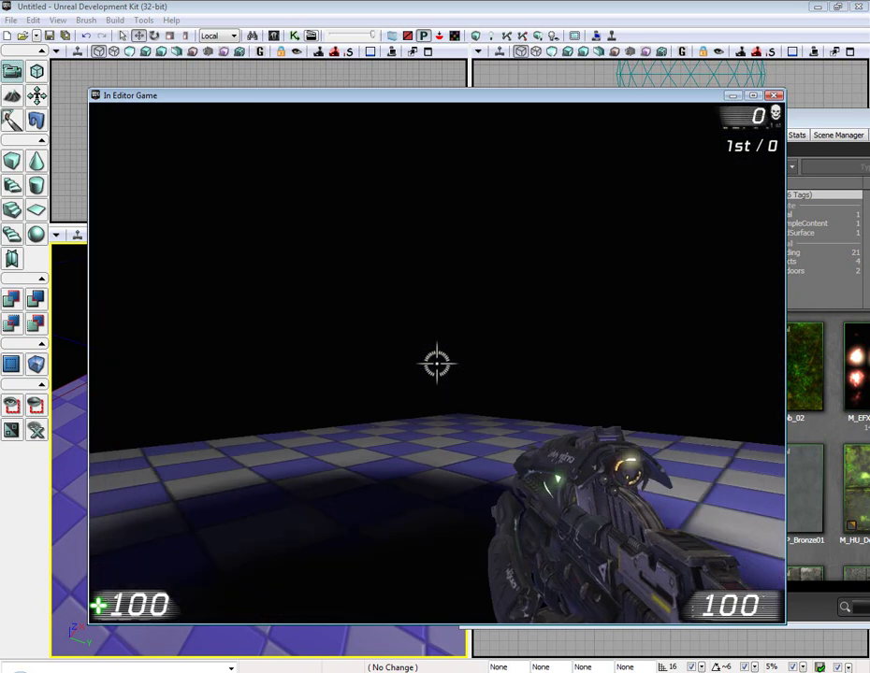
pyautogui.moveTo(437, 363); pyautogui.dragTo(437, 364)
pyautogui.press('s')
pyautogui.press('w')
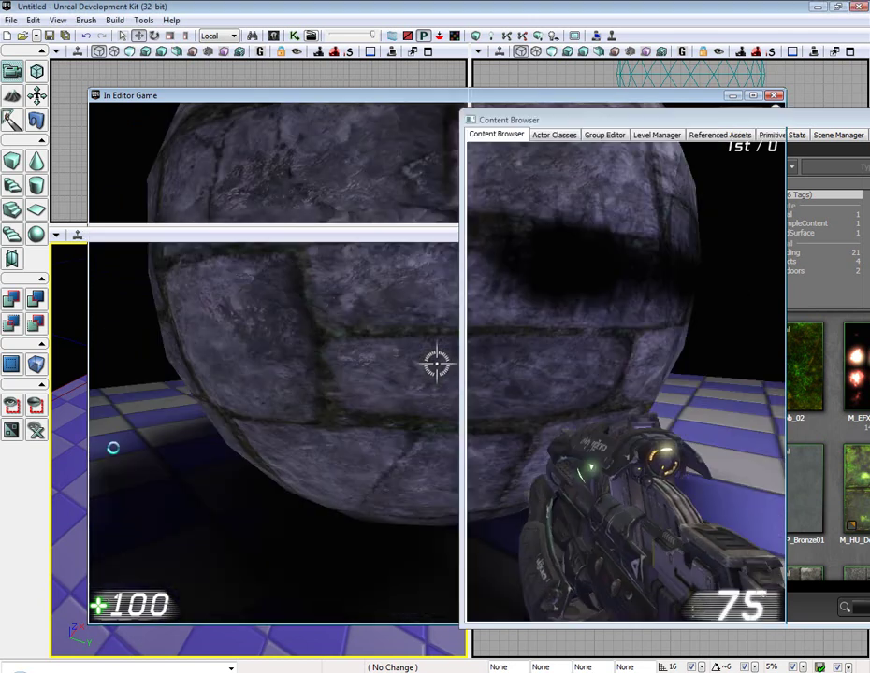
pyautogui.press('Escape')
# In the sphere's properties, enable Default under the Collision Component's RBCollide With Channels settings
pyautogui.doubleClick(330, 340)
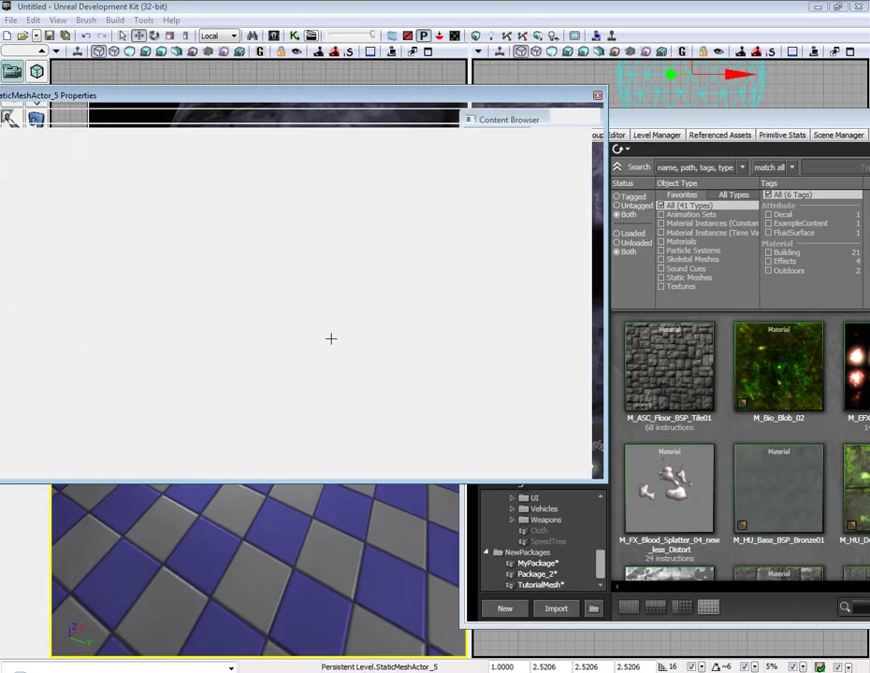
pyautogui.moveTo(111, 99); pyautogui.dragTo(315, 118)
pyautogui.click(247, 183)
pyautogui.click(218, 238)
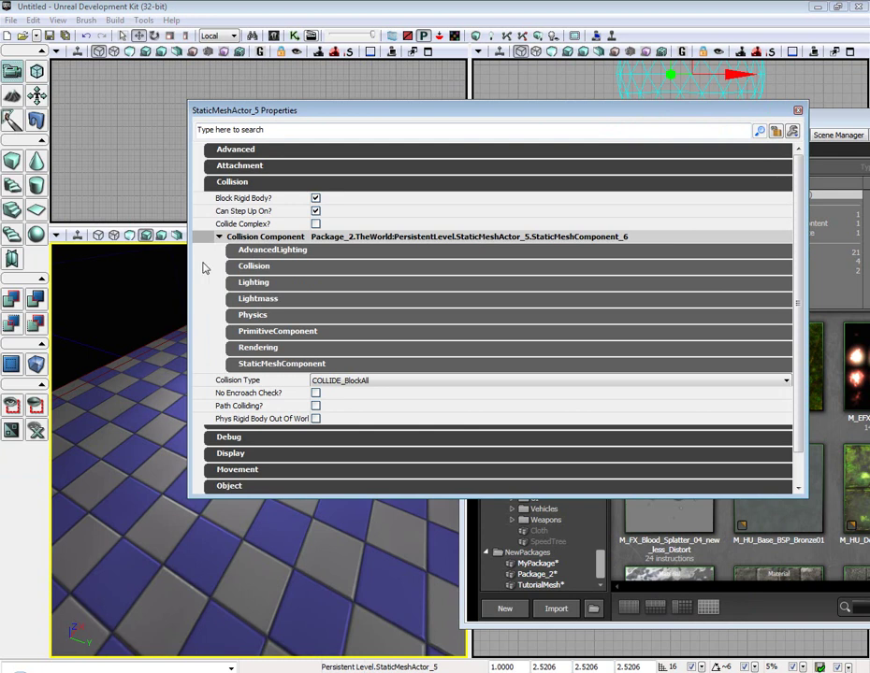
pyautogui.click(248, 267)
pyautogui.click(241, 321)
pyautogui.scroll(-2, 234, 338)
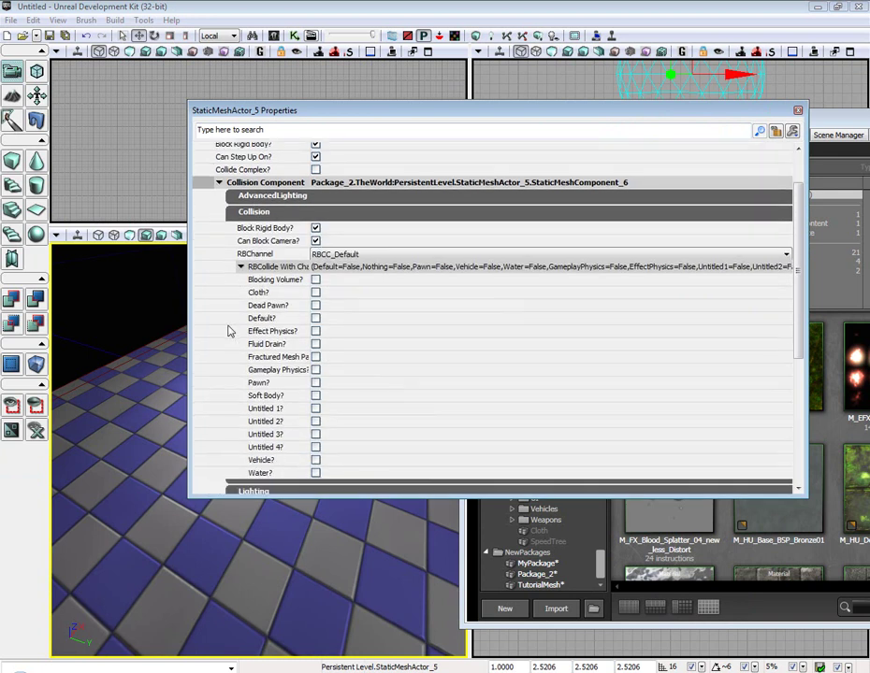
pyautogui.click(315, 318)
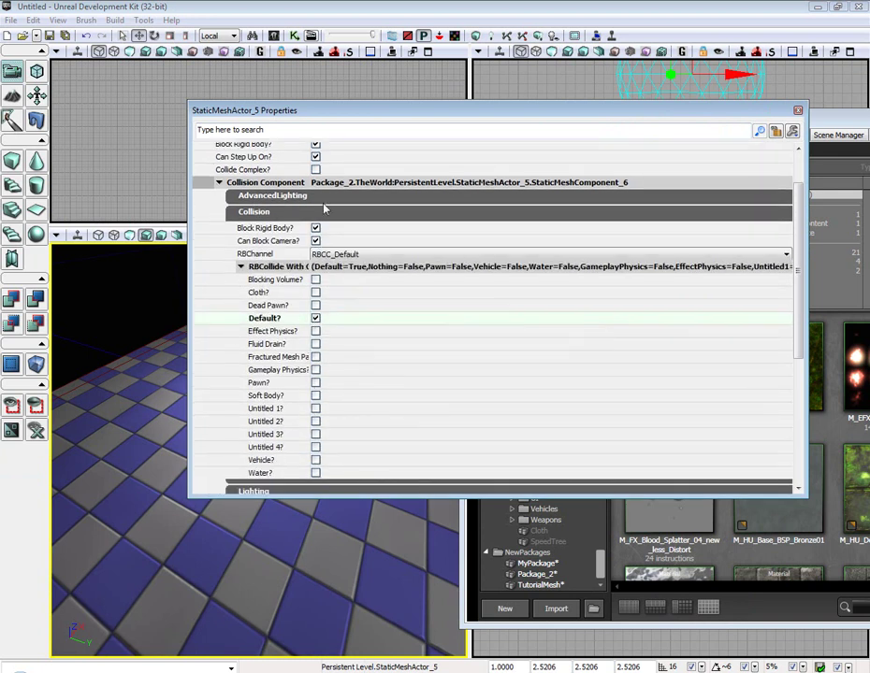
# Play the level from a spot on the floor beside the sphere, test the sphere's collision, and exit the game
pyautogui.moveTo(295, 113); pyautogui.dragTo(469, 67)
pyautogui.rightClick(128, 250)
pyautogui.click(167, 495)
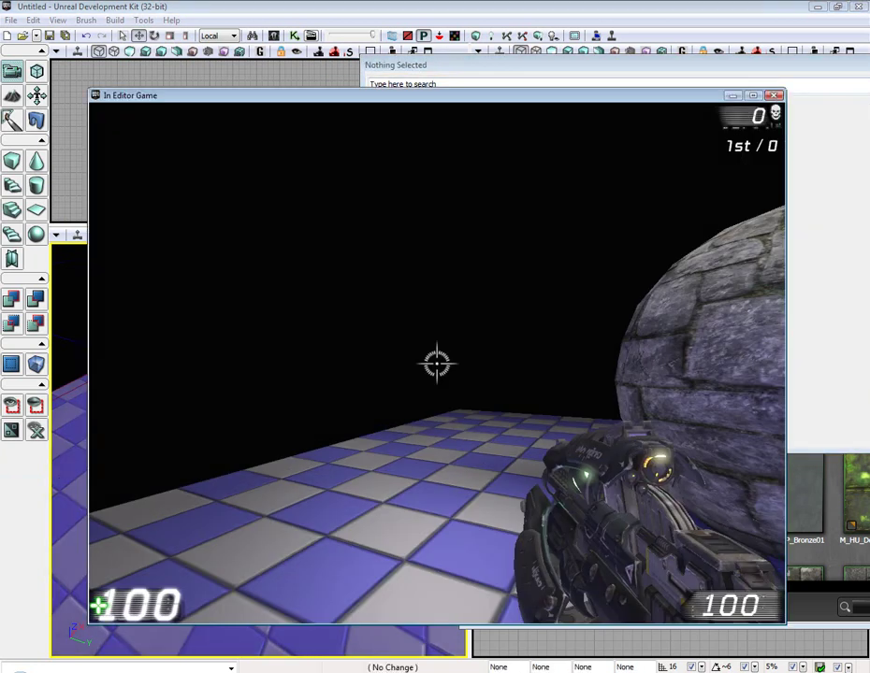
pyautogui.press('s')
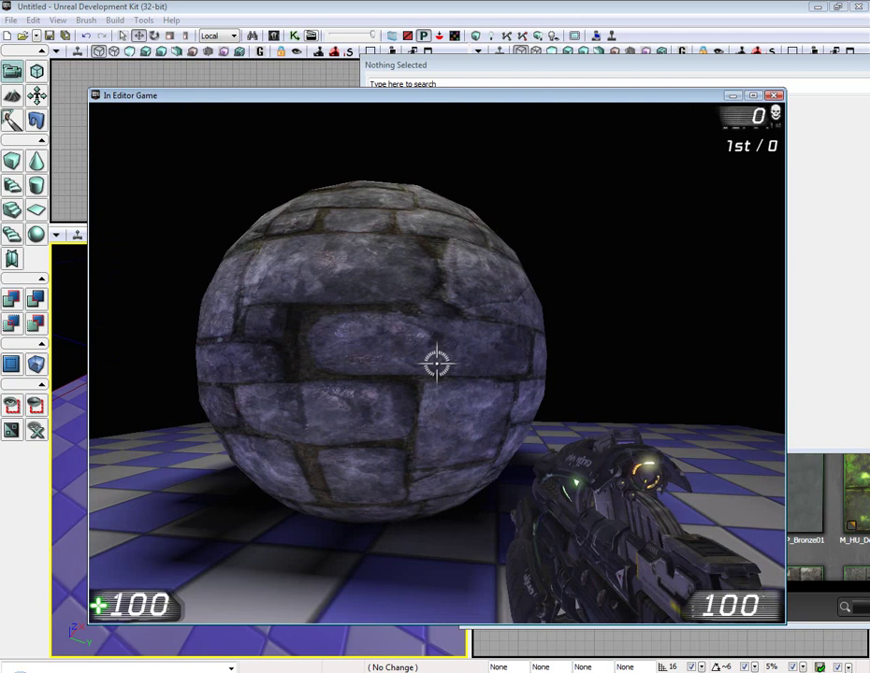
pyautogui.press('Escape')
# Select the sphere in the level again and close its properties window
pyautogui.moveTo(575, 72); pyautogui.dragTo(279, 107)
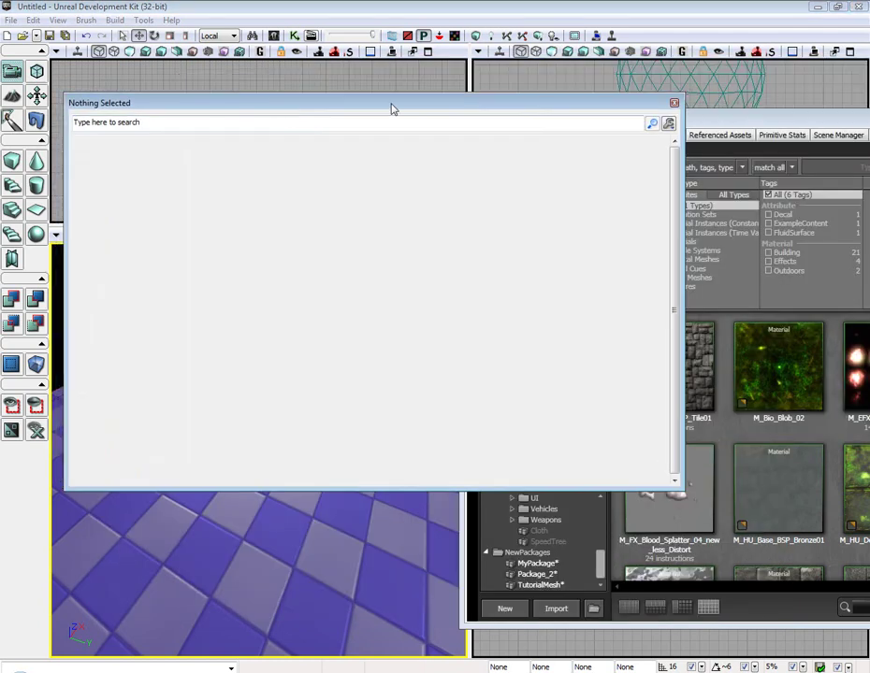
pyautogui.moveTo(512, 102); pyautogui.dragTo(723, 104)
pyautogui.click(274, 352)
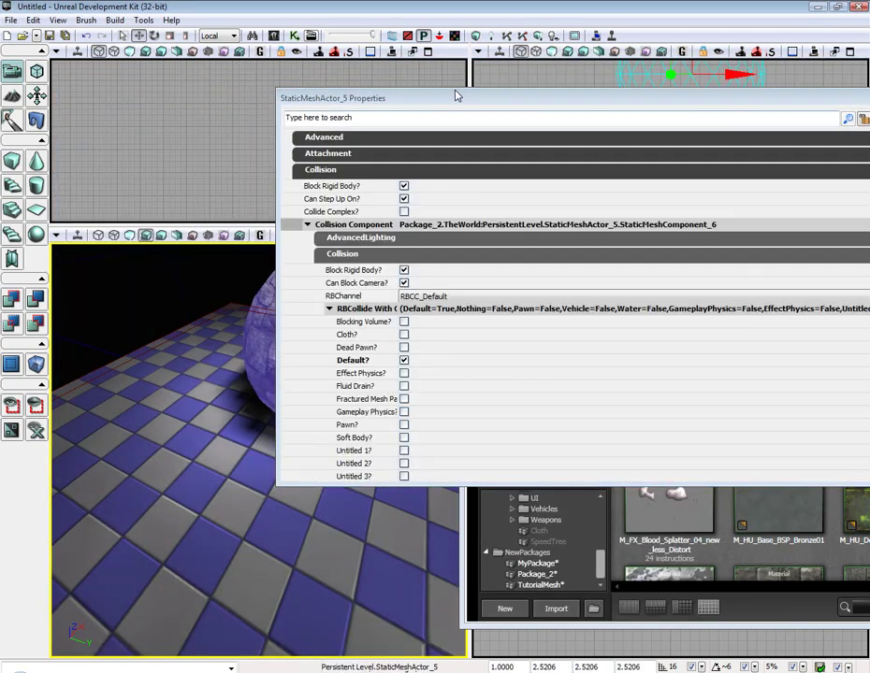
pyautogui.moveTo(782, 101); pyautogui.dragTo(567, 142)
pyautogui.click(671, 141)
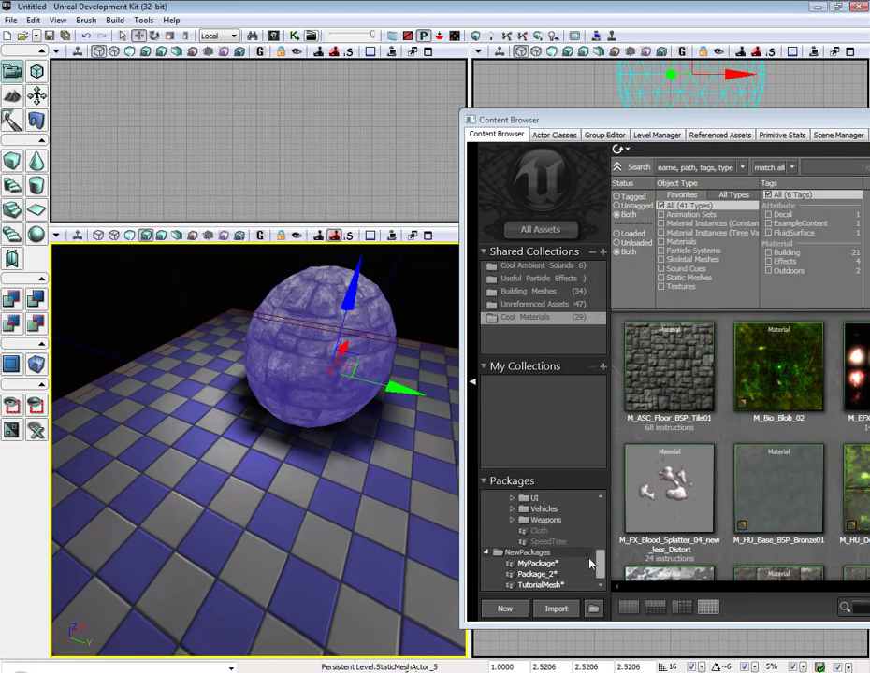
# Open TestSphere from the TutorialMesh package for editing and generate Auto Convex Collision with depth 4, 12 max hull verts and 16 allowed splits
pyautogui.click(541, 584)
pyautogui.doubleClick(685, 402)
pyautogui.click(150, 69)
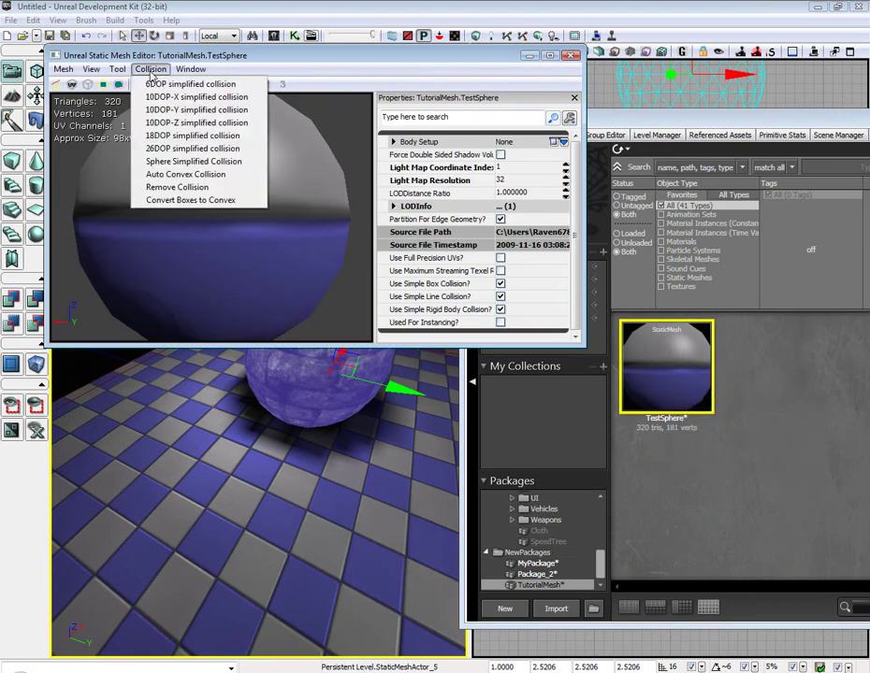
pyautogui.moveTo(126, 72)
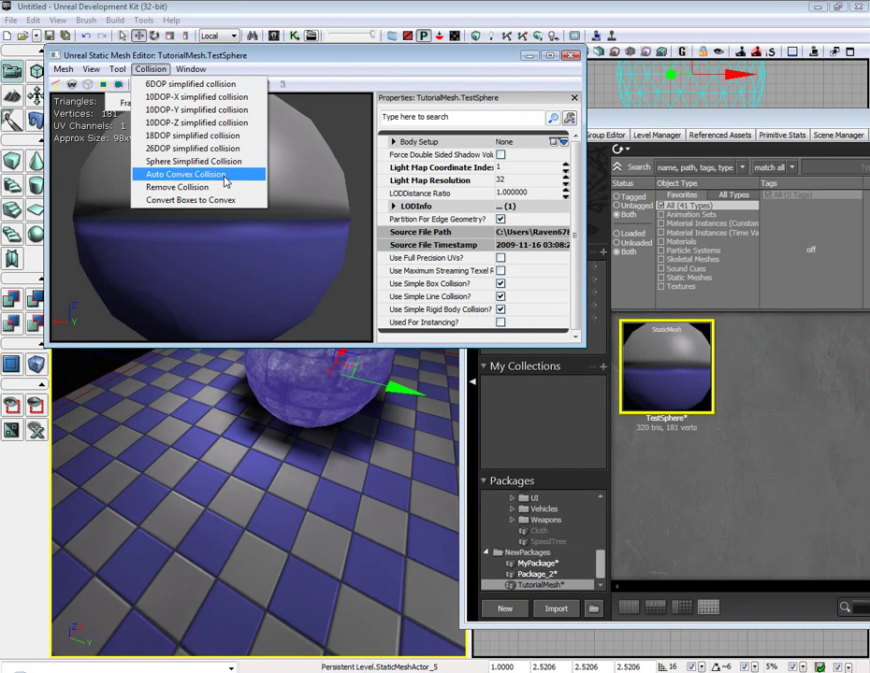
pyautogui.click(226, 175)
pyautogui.click(535, 309)
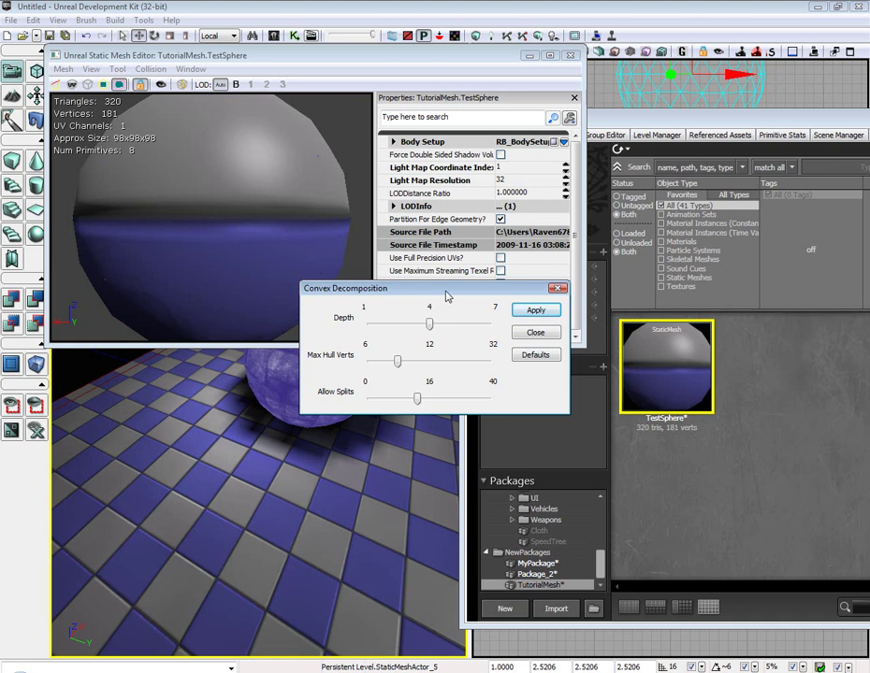
pyautogui.moveTo(446, 288); pyautogui.dragTo(491, 292)
pyautogui.click(558, 337)
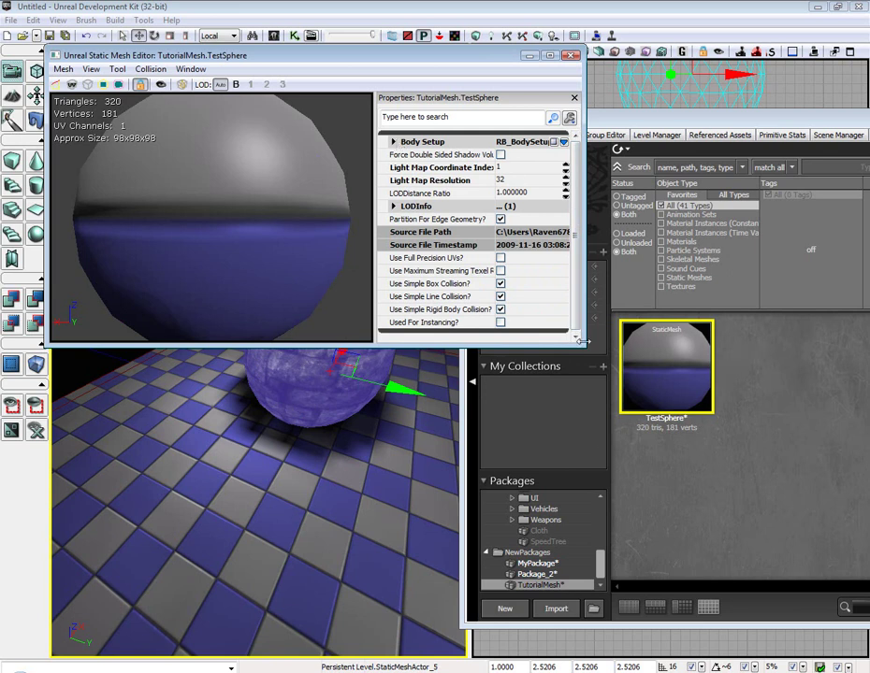
# Enlarge the Static Mesh Editor and examine the convex elements under Body Setup's Agg Geom
pyautogui.moveTo(584, 281); pyautogui.dragTo(623, 399)
pyautogui.click(433, 141)
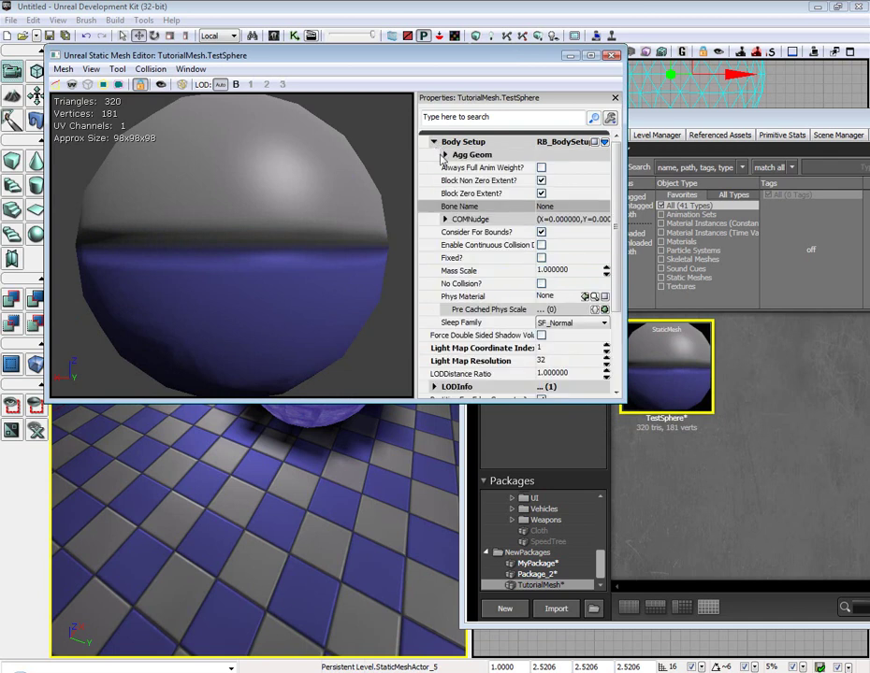
pyautogui.click(444, 154)
pyautogui.click(455, 180)
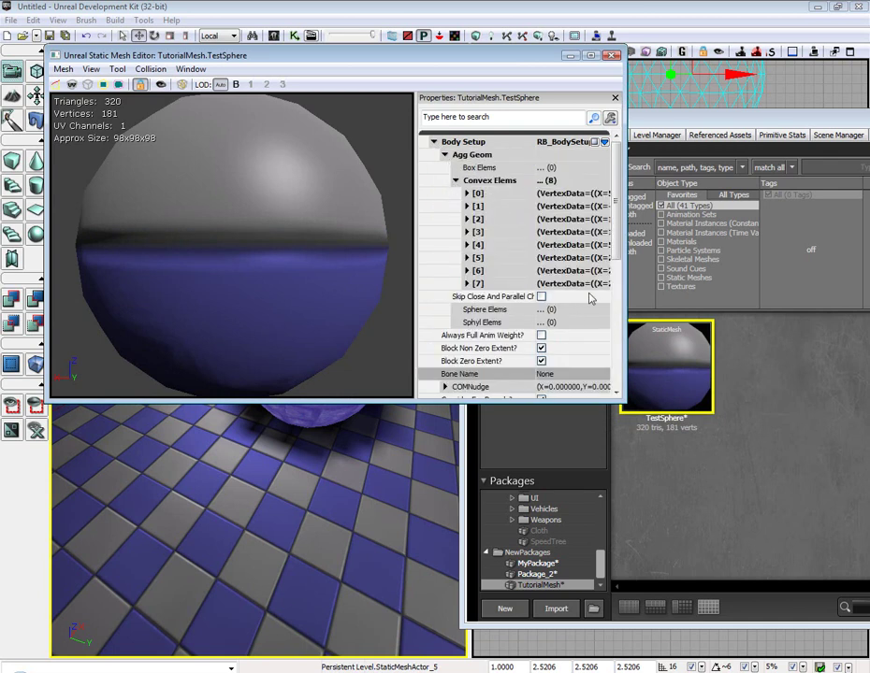
pyautogui.scroll(-7, 590, 298)
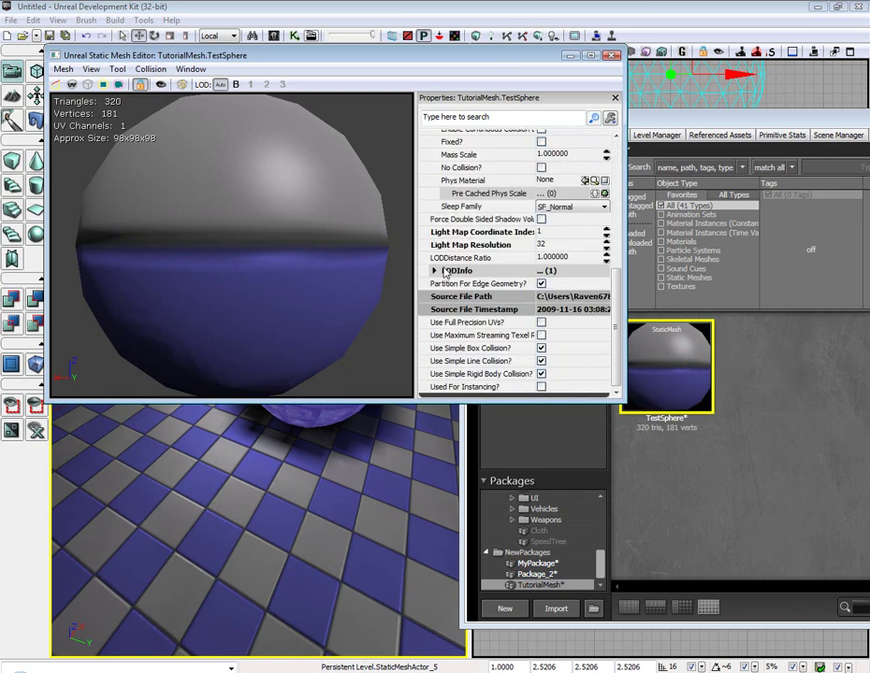
# Expand the mesh's LODInfo down to its element's material and select M_ASC_Floor_BSP_Tile01 in the Cool Materials collection
pyautogui.click(434, 271)
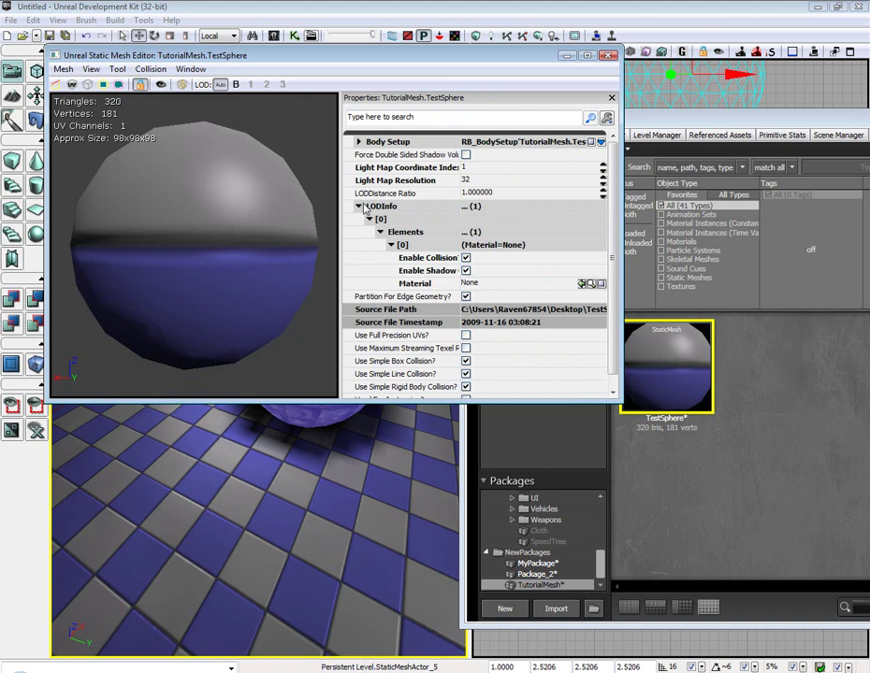
pyautogui.click(748, 376)
pyautogui.click(538, 320)
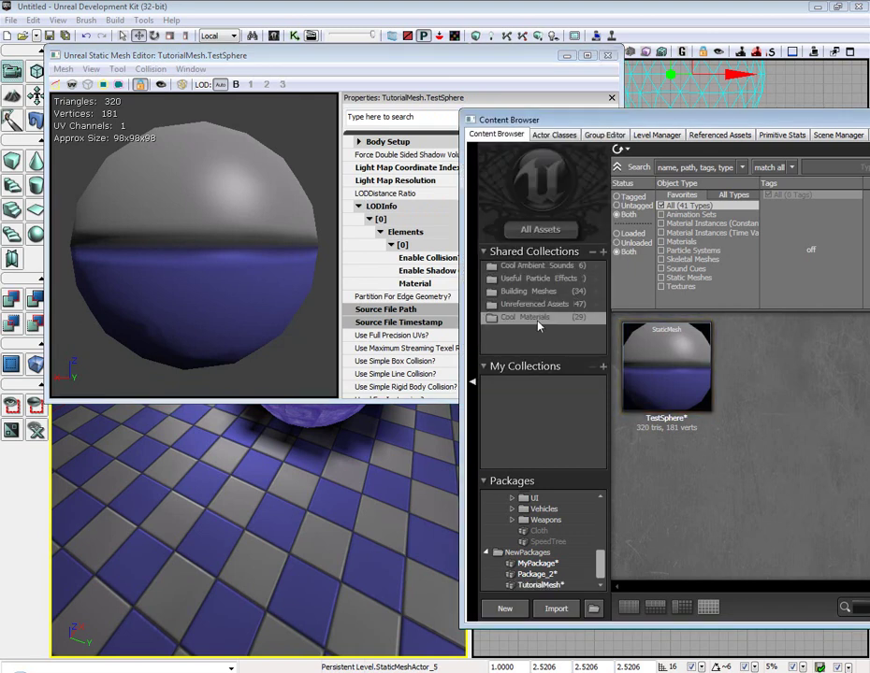
pyautogui.moveTo(748, 120); pyautogui.dragTo(574, 31)
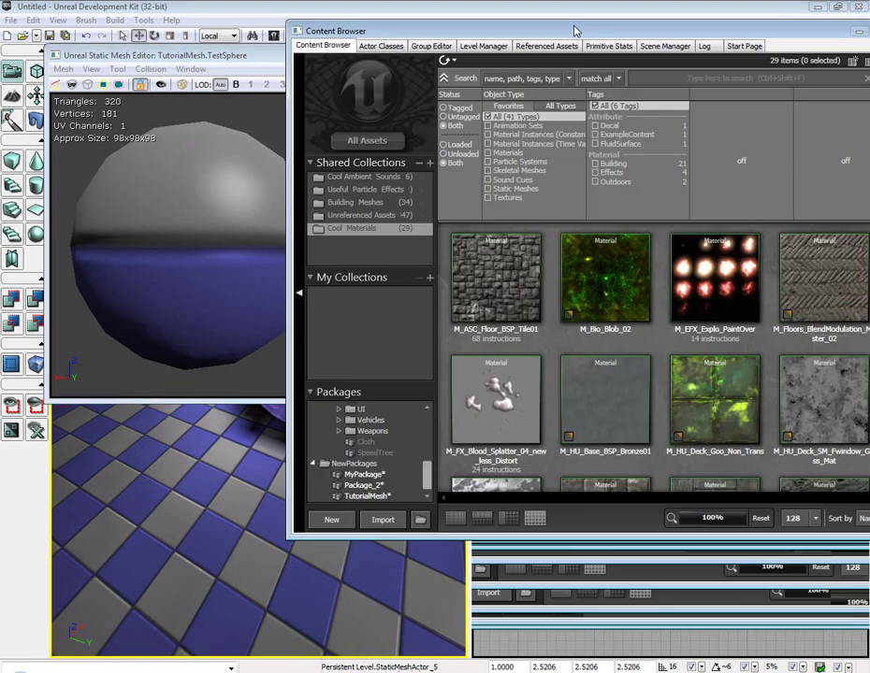
pyautogui.scroll(-2, 717, 366)
pyautogui.scroll(2, 717, 367)
pyautogui.click(505, 302)
pyautogui.click(505, 302)
# Close the Content Browser, assign the selected material to TestSphere's LODInfo element, and close the Static Mesh Editor
pyautogui.moveTo(849, 34); pyautogui.dragTo(660, 120)
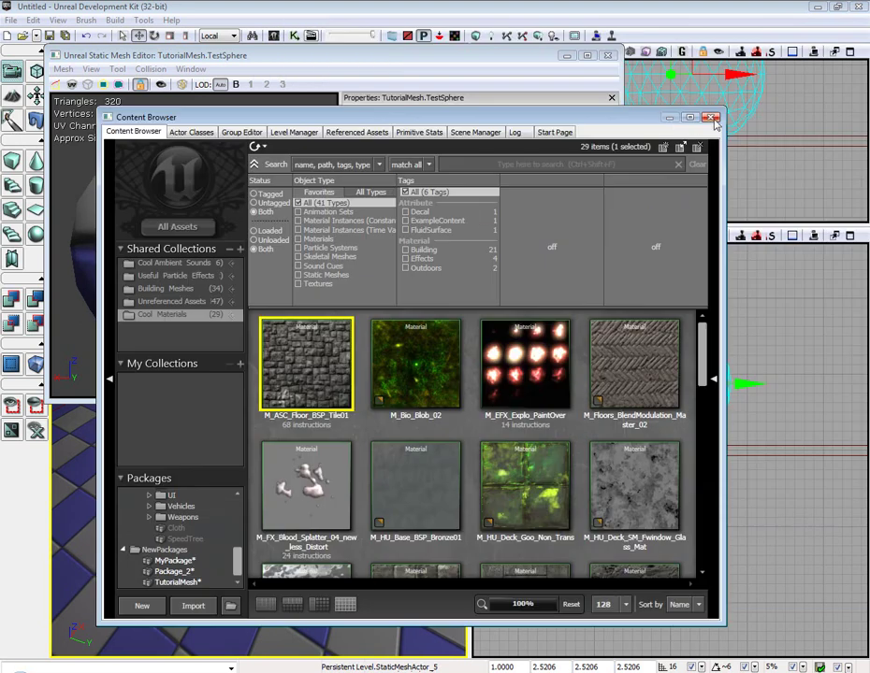
pyautogui.click(711, 118)
pyautogui.click(582, 283)
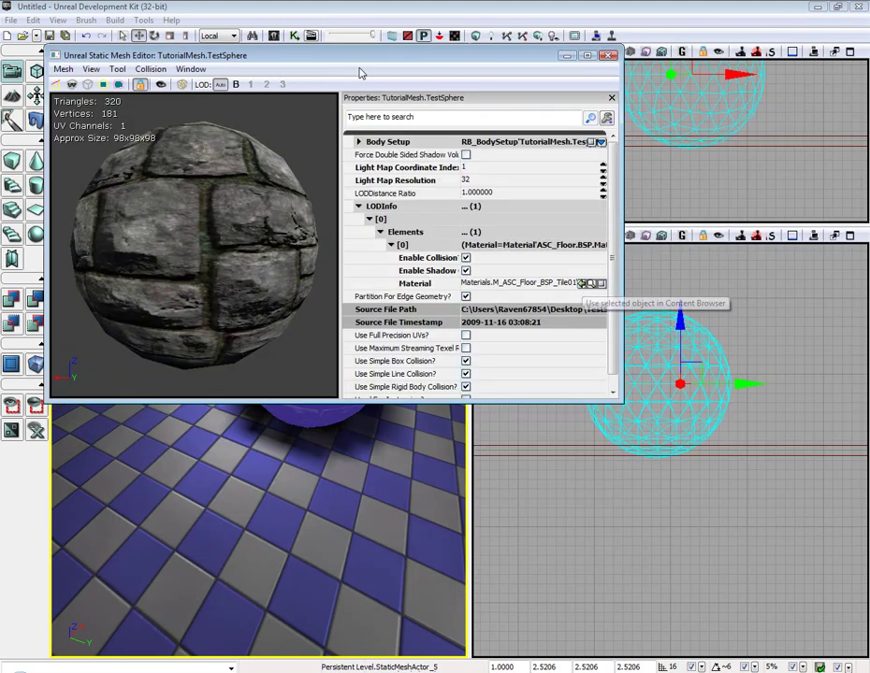
pyautogui.moveTo(237, 177); pyautogui.dragTo(557, 5)
pyautogui.click(608, 55)
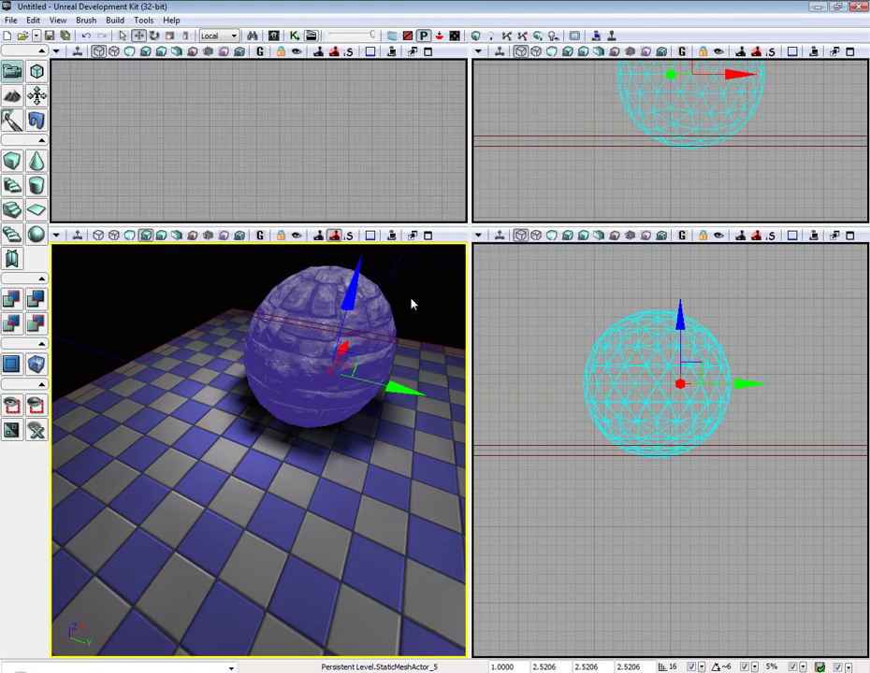
# Place another TestSphere from the TutorialMesh package near the far corner of the checkered floor, beside the large sphere
pyautogui.press('Escape')
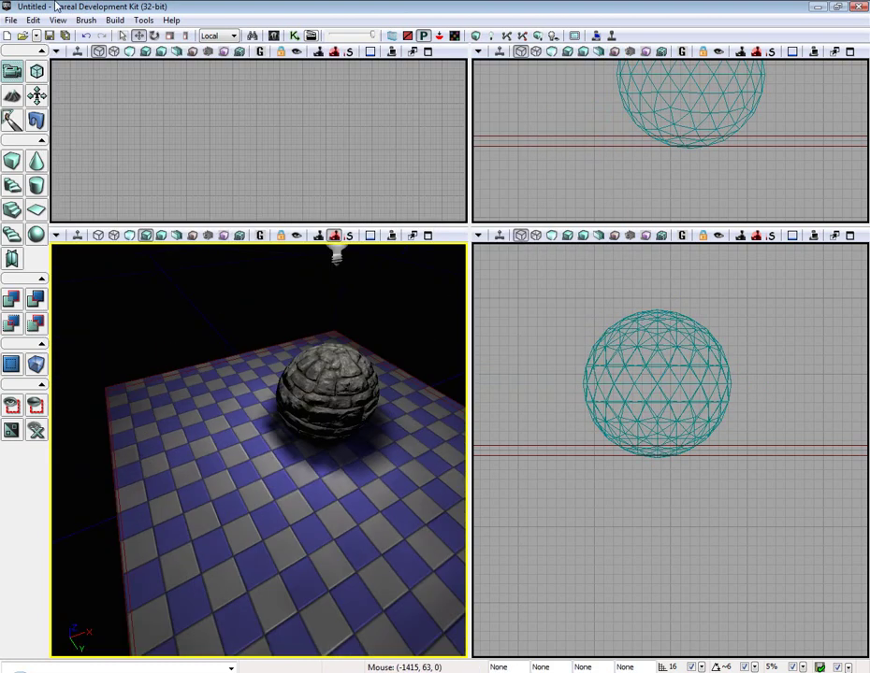
pyautogui.click(58, 19)
pyautogui.moveTo(187, 35)
pyautogui.click(274, 36)
pyautogui.click(178, 583)
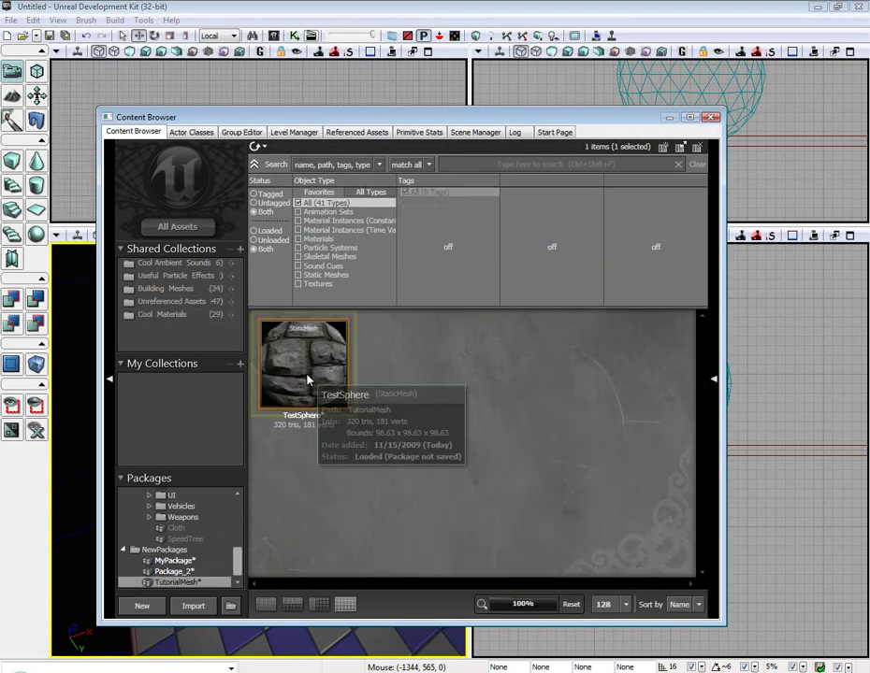
pyautogui.moveTo(388, 117); pyautogui.dragTo(868, 128)
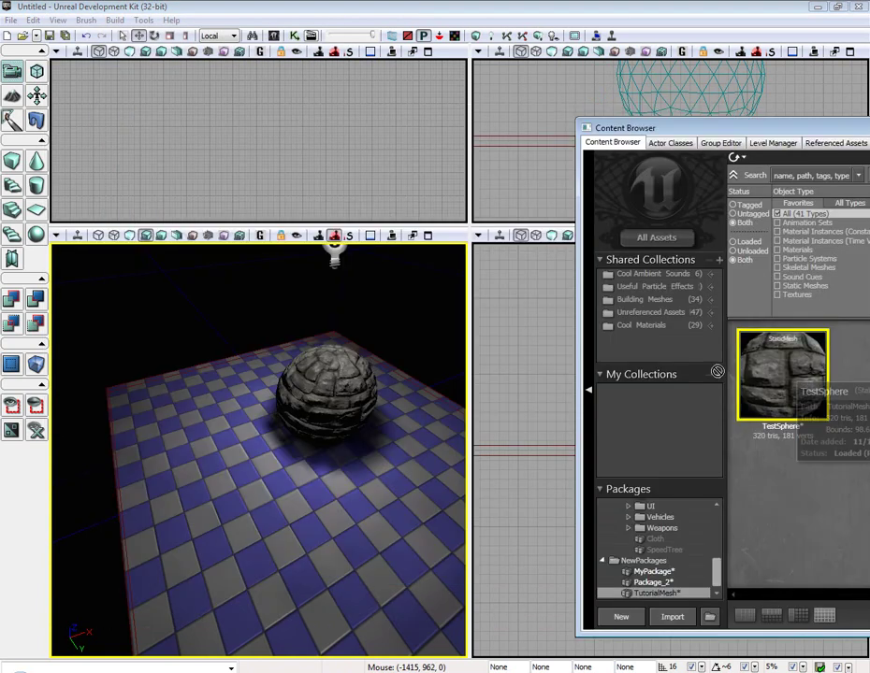
pyautogui.moveTo(316, 372); pyautogui.dragTo(159, 400)
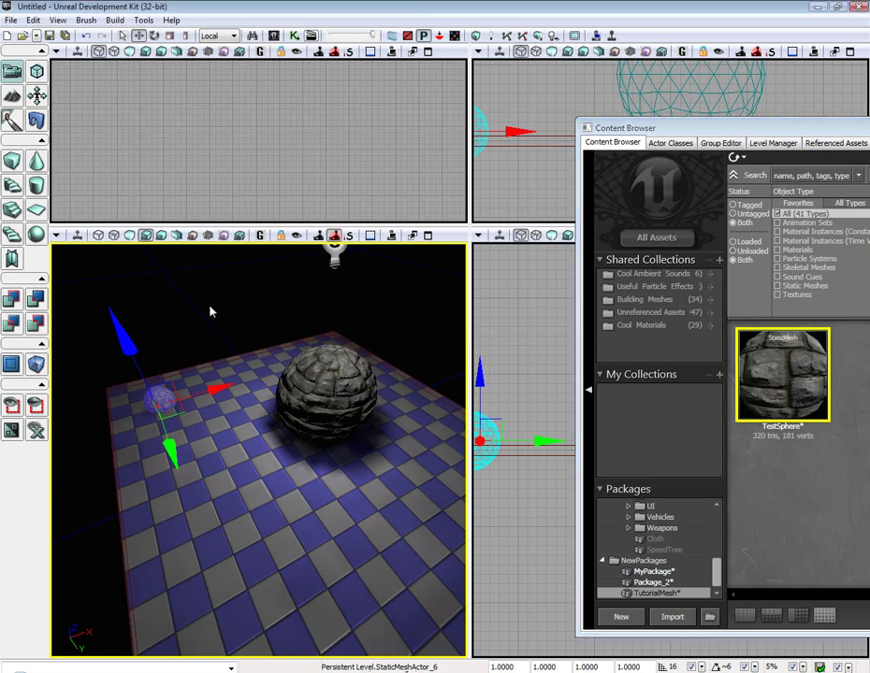
# Play the level from the floor between the two spheres, test moving and shooting, and exit the game
pyautogui.rightClick(228, 440)
pyautogui.click(280, 433)
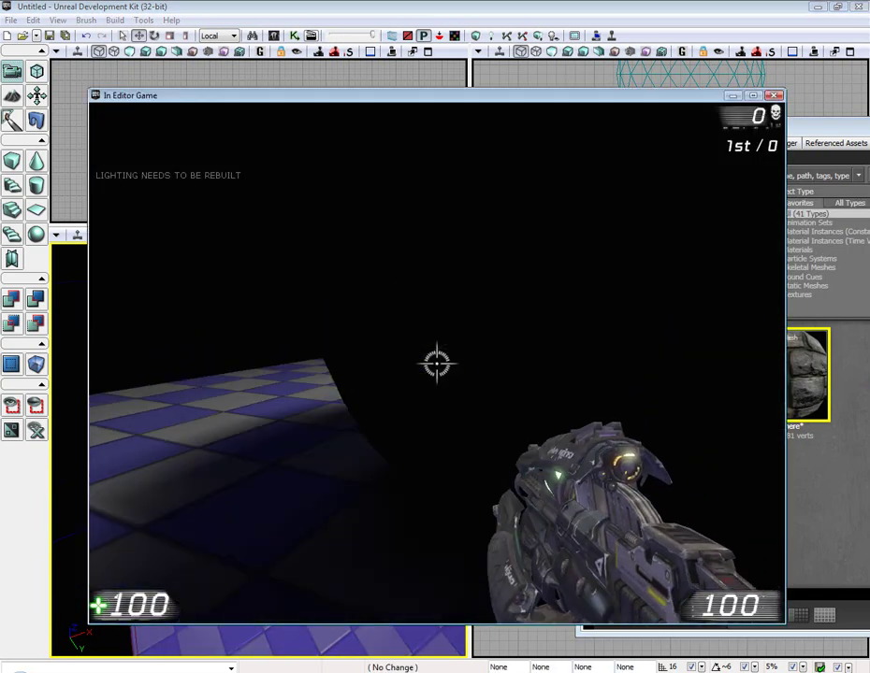
pyautogui.moveTo(437, 364); pyautogui.dragTo(437, 364)
pyautogui.press('Escape')
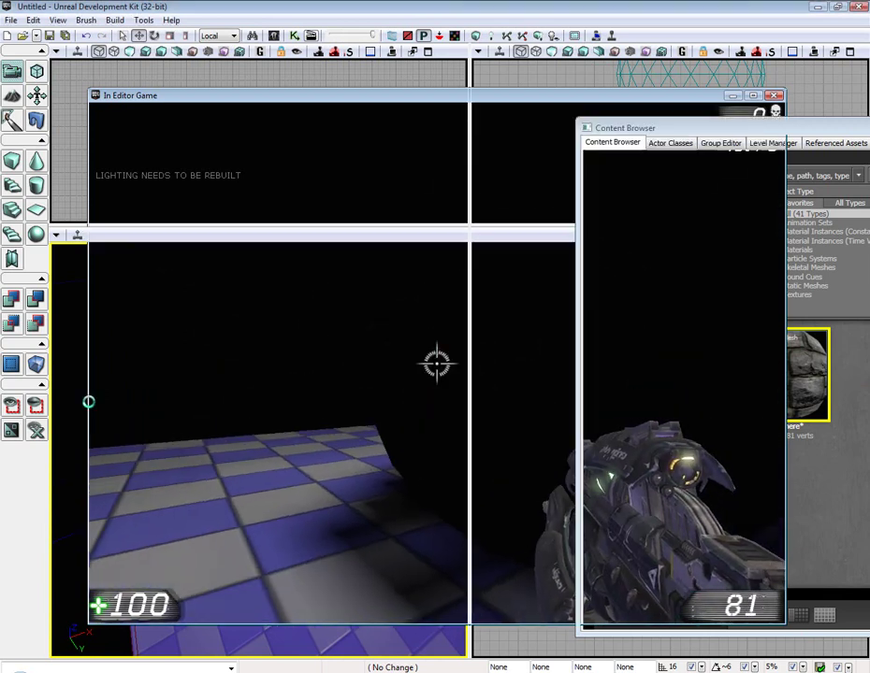